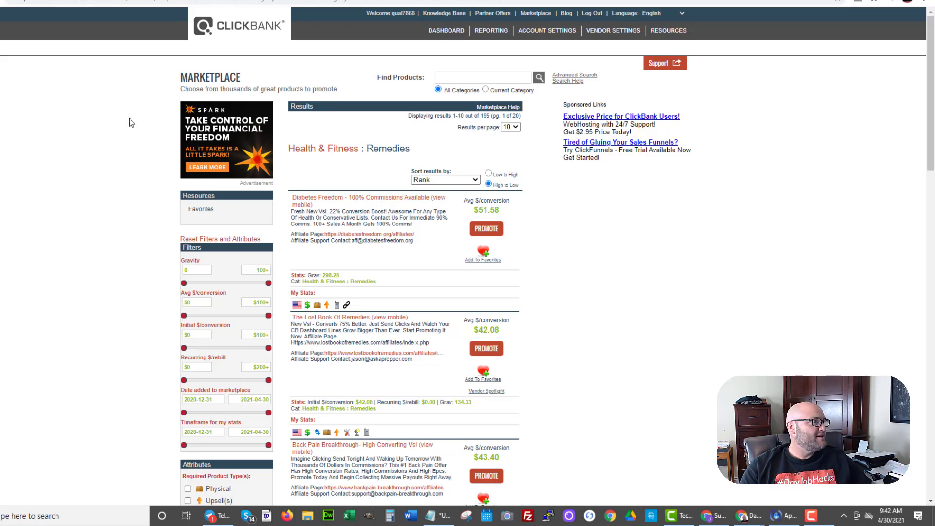
Filter the ClickBank marketplace to Health & Fitness Remedies products
scroll(68, 188, down, 1)
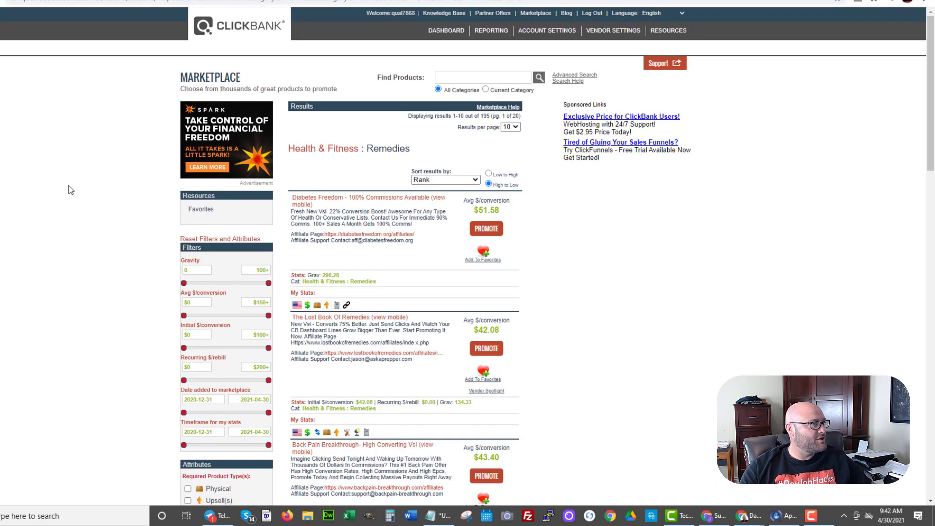
scroll(64, 209, down, 10)
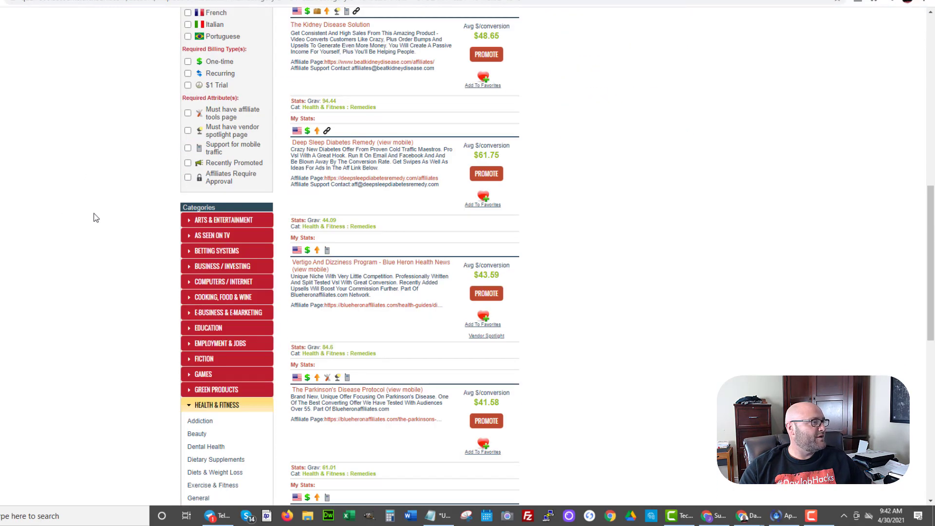
scroll(135, 191, down, 5)
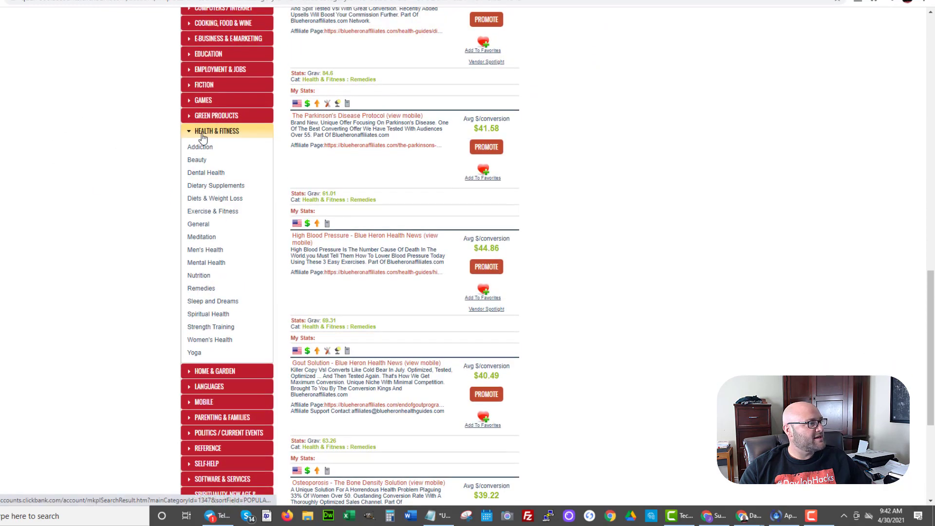
click(200, 289)
Sort the Remedies results by gravity, from high to low
scroll(755, 309, up, 10)
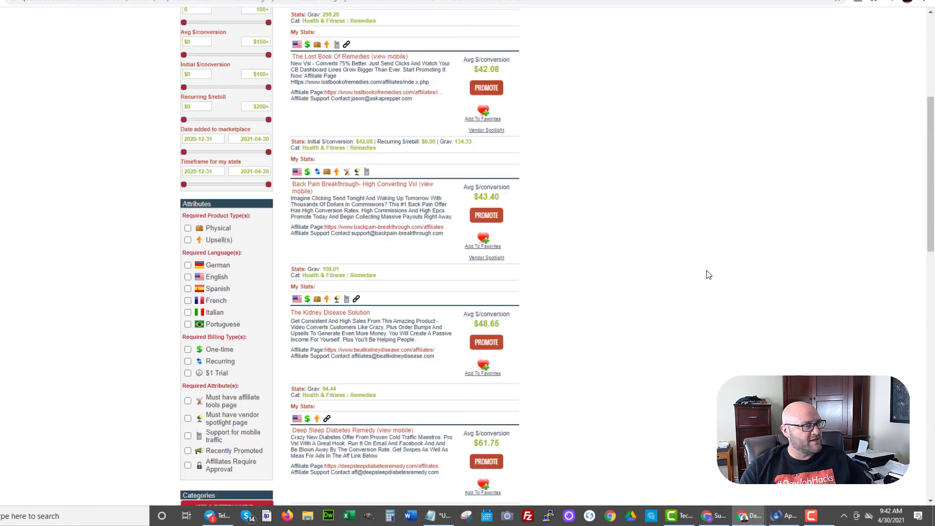
scroll(708, 275, up, 4)
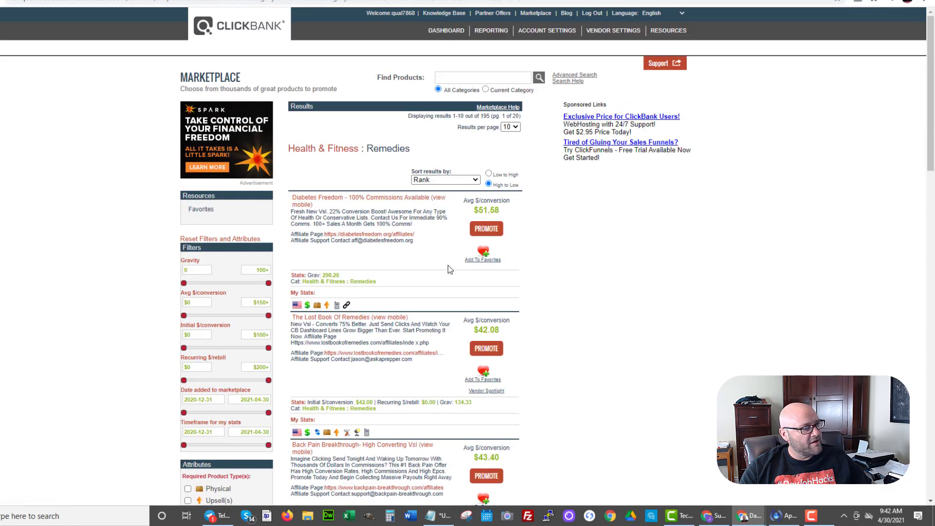
click(443, 180)
click(430, 227)
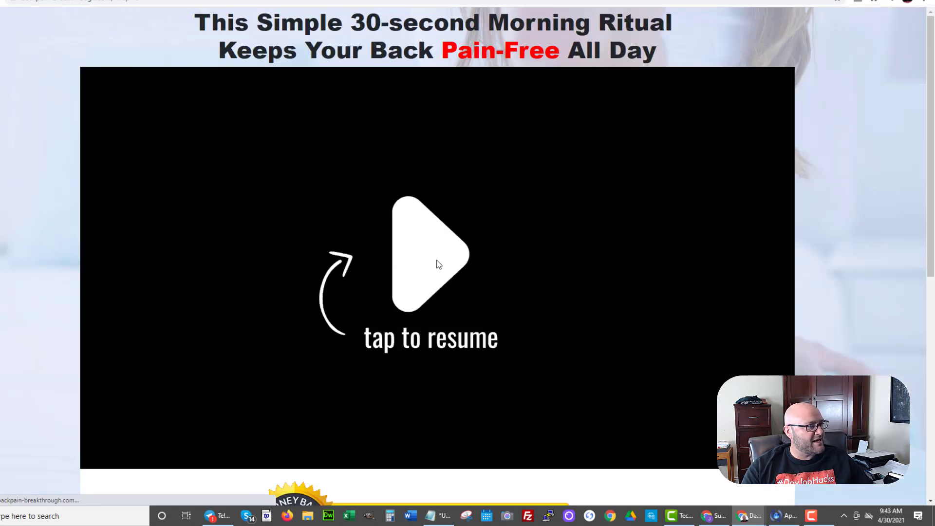
Play the Back Pain Breakthrough video, close the WAIT popup, then close the tab to reach Powerhouse Affiliate
click(426, 275)
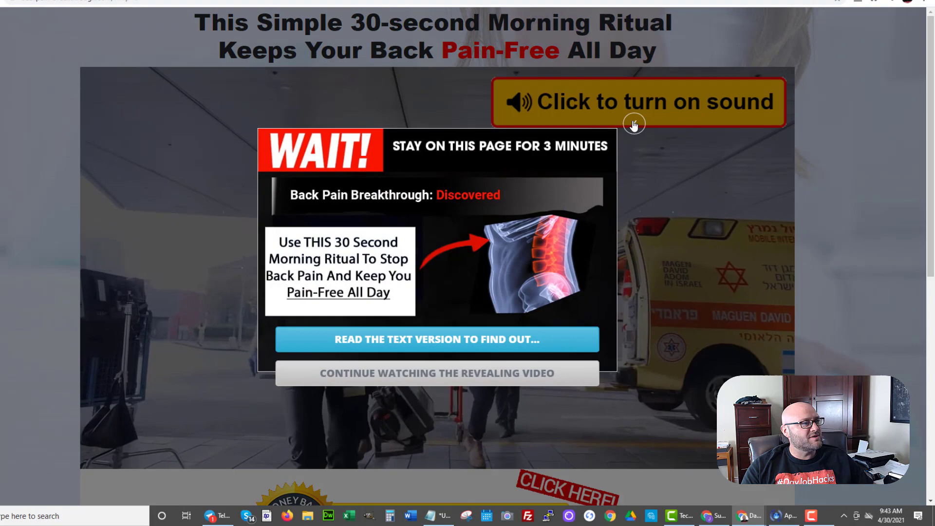
click(635, 123)
scroll(396, 281, down, 3)
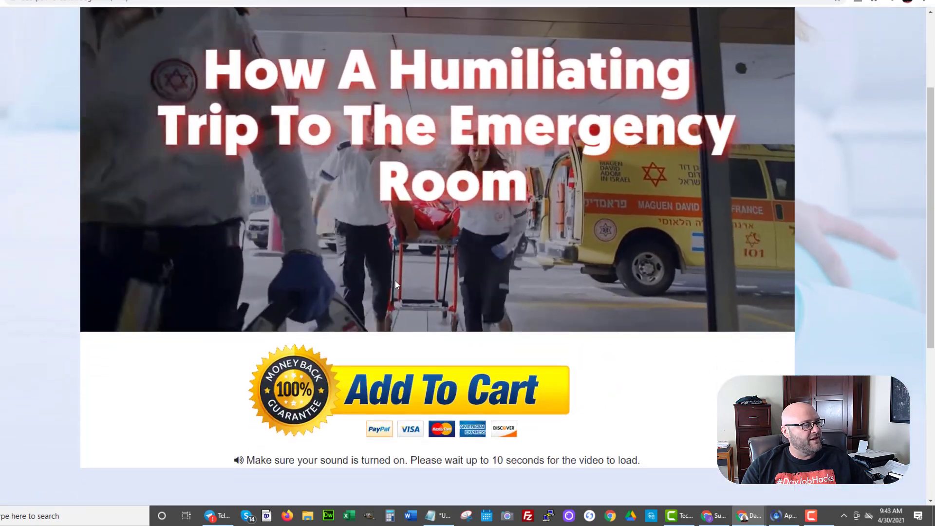
scroll(396, 279, up, 3)
scroll(395, 279, down, 1)
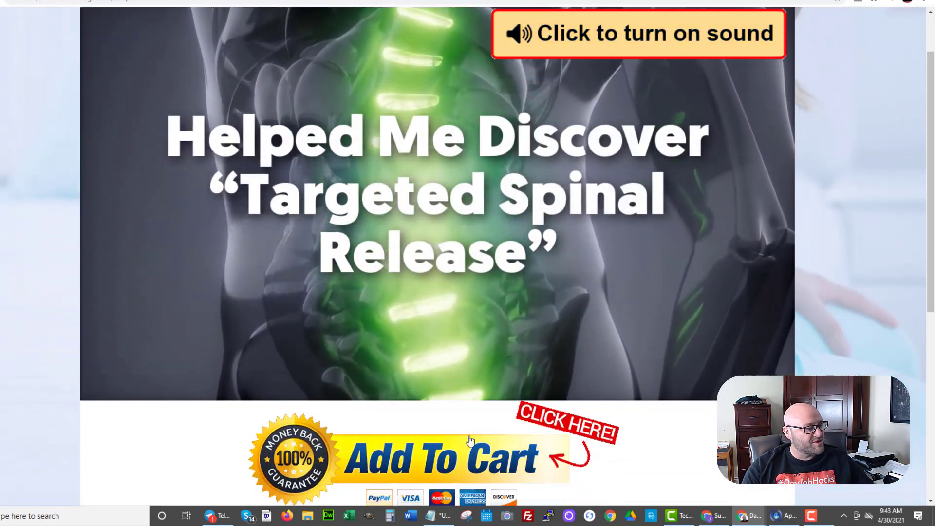
scroll(453, 228, up, 1)
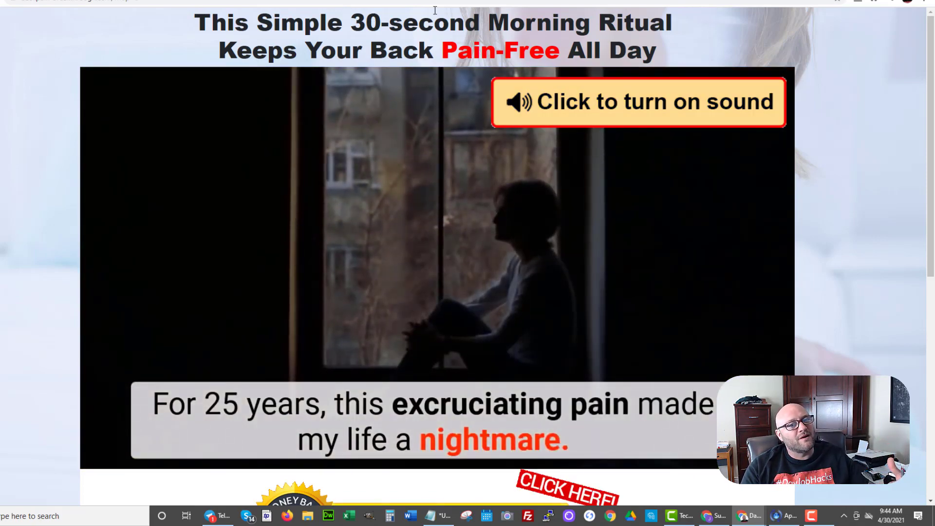
key(ctrl+w)
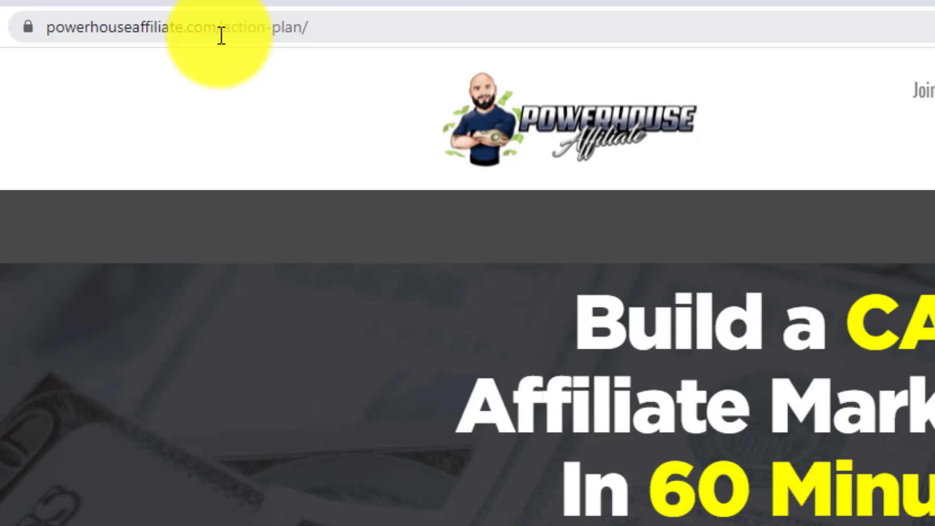
Highlight part of the action plan headline, then scroll through the 5 Part Action Plan page
drag(641, 334, 934, 329)
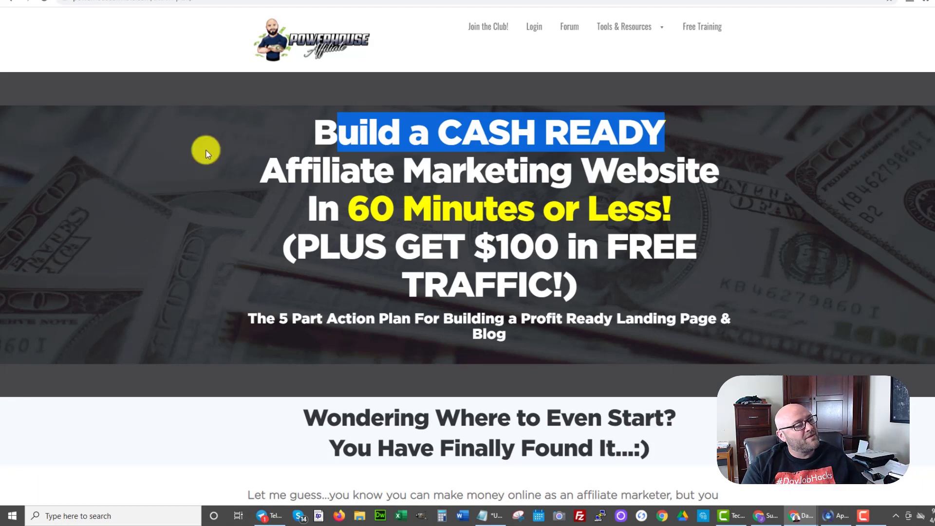
click(342, 185)
scroll(412, 209, down, 3)
scroll(415, 218, up, 3)
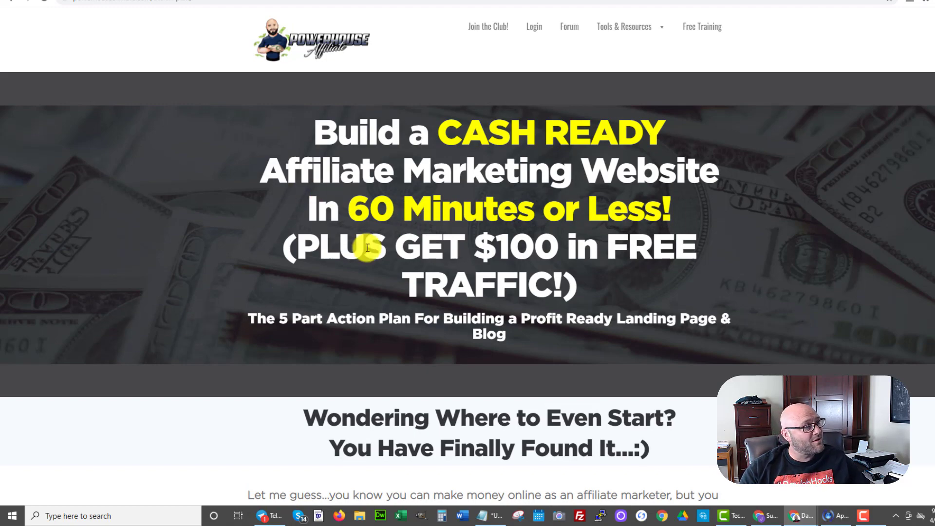
scroll(463, 214, down, 6)
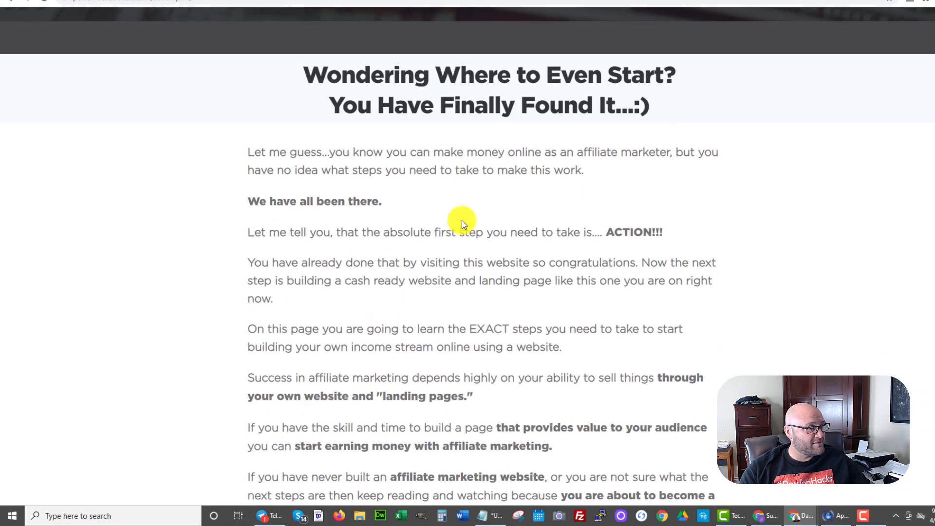
scroll(461, 224, down, 4)
scroll(461, 221, down, 4)
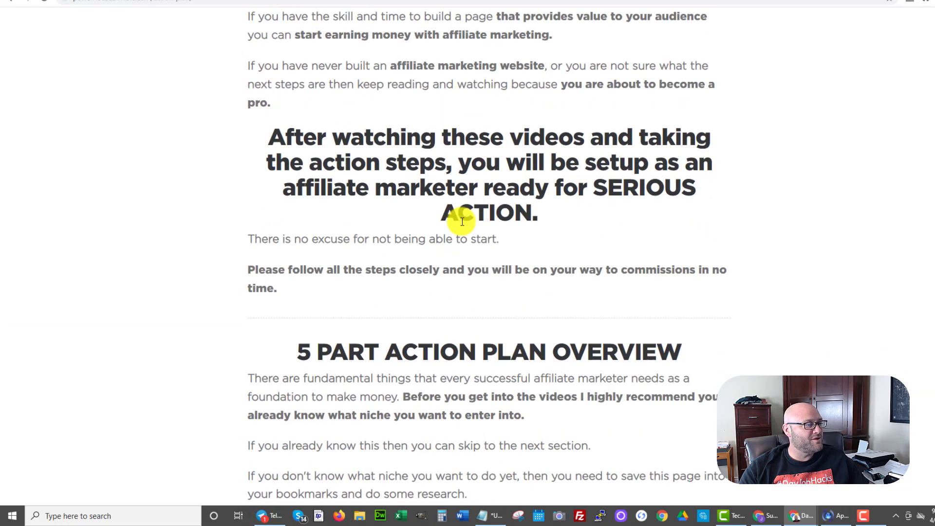
scroll(459, 220, up, 15)
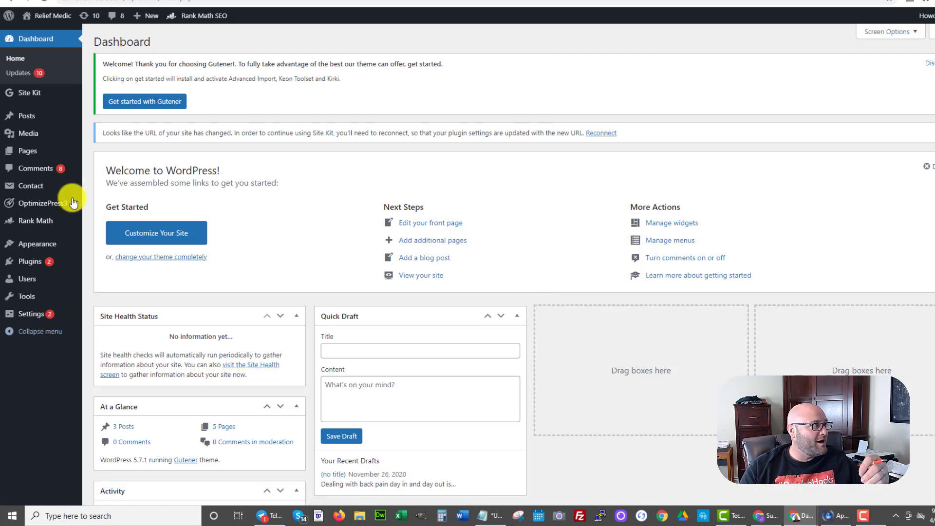
Go to OptimizePress3 > Integrations from the WordPress admin sidebar
mouse_move(38, 205)
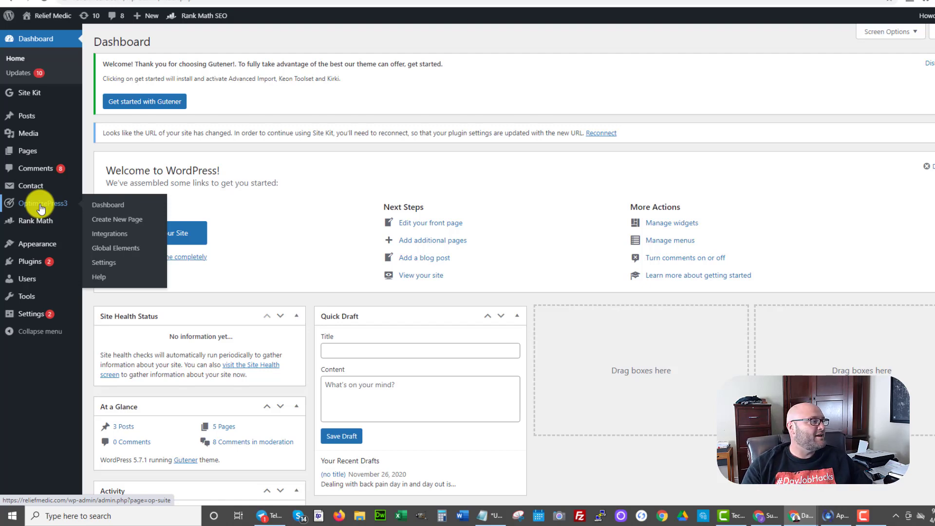
click(112, 238)
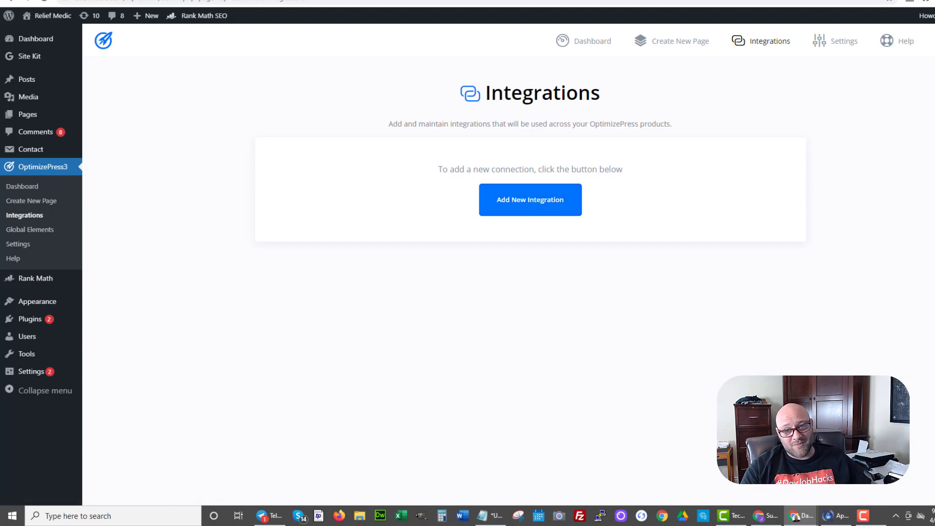
Add an Aweber integration and allow OptimizePress access to the Aweber account
click(530, 199)
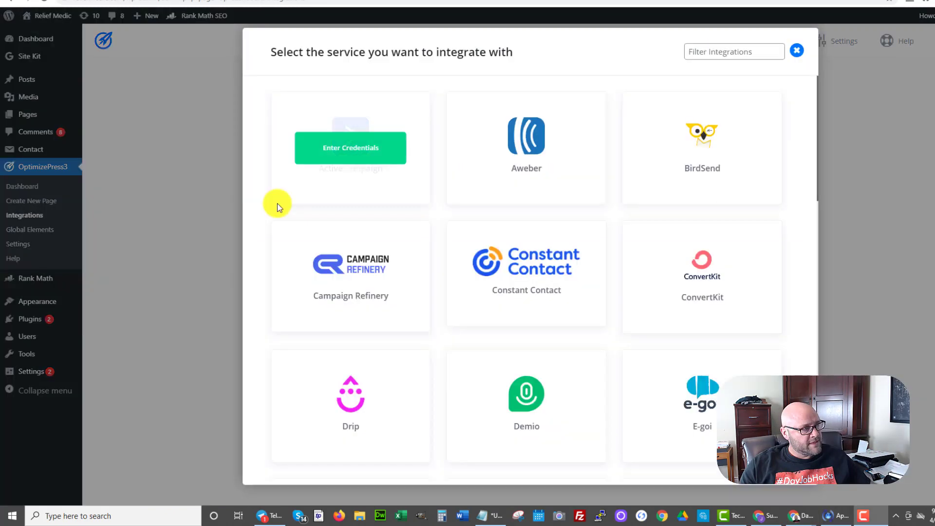
scroll(423, 277, down, 3)
scroll(422, 277, down, 9)
scroll(422, 278, down, 3)
scroll(422, 281, down, 2)
scroll(421, 282, up, 15)
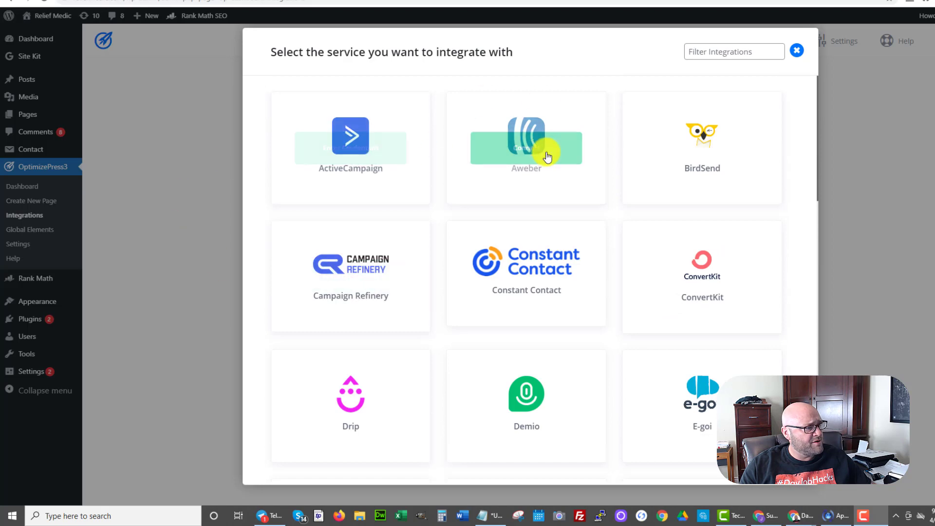
click(542, 147)
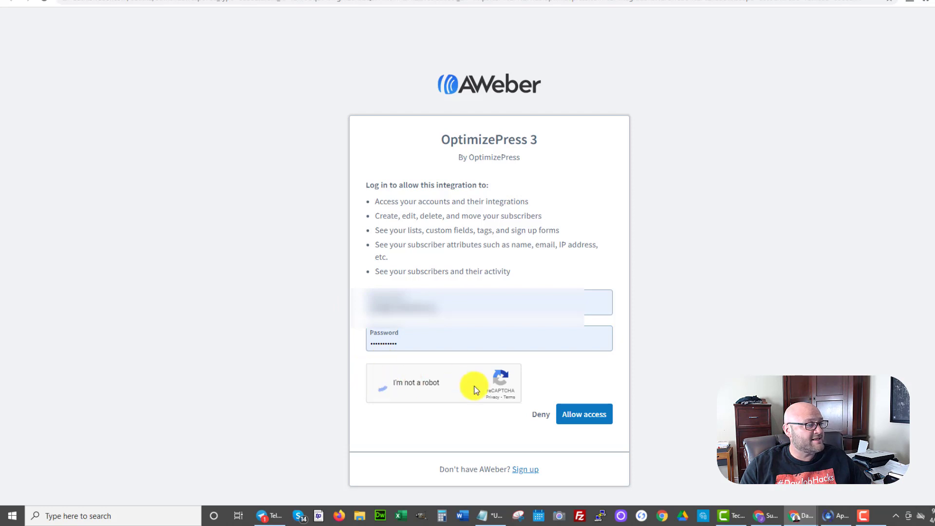
click(583, 414)
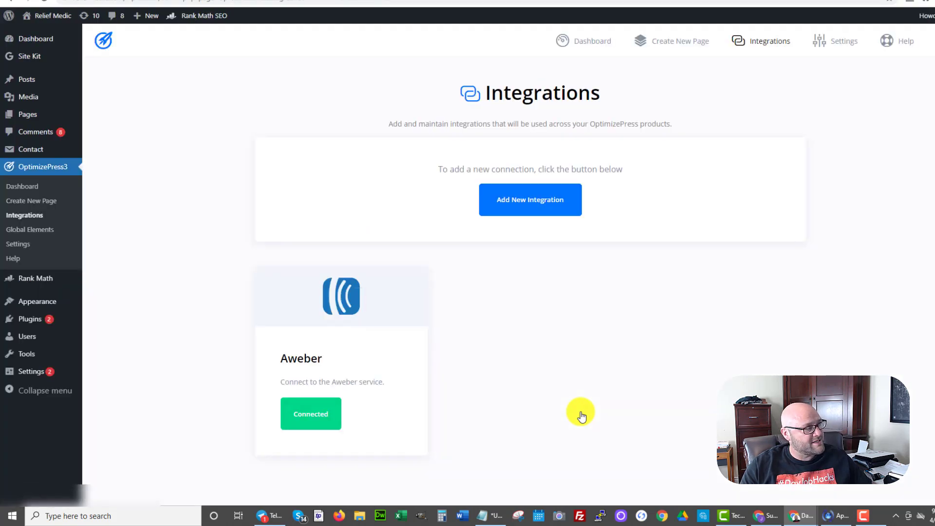
click(36, 204)
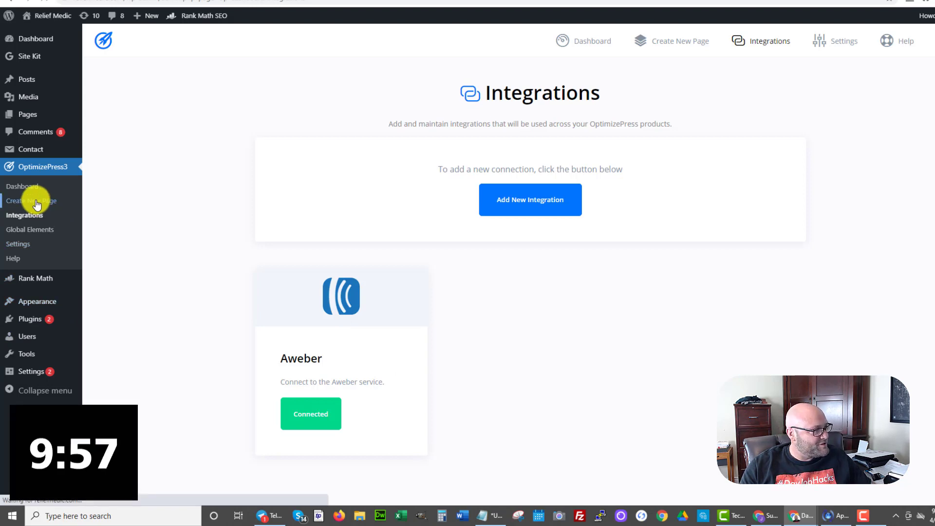
Create the page 'sciatica-relief-video' from the LaunchPlus Optin Page landing-page template
click(277, 161)
scroll(274, 246, down, 6)
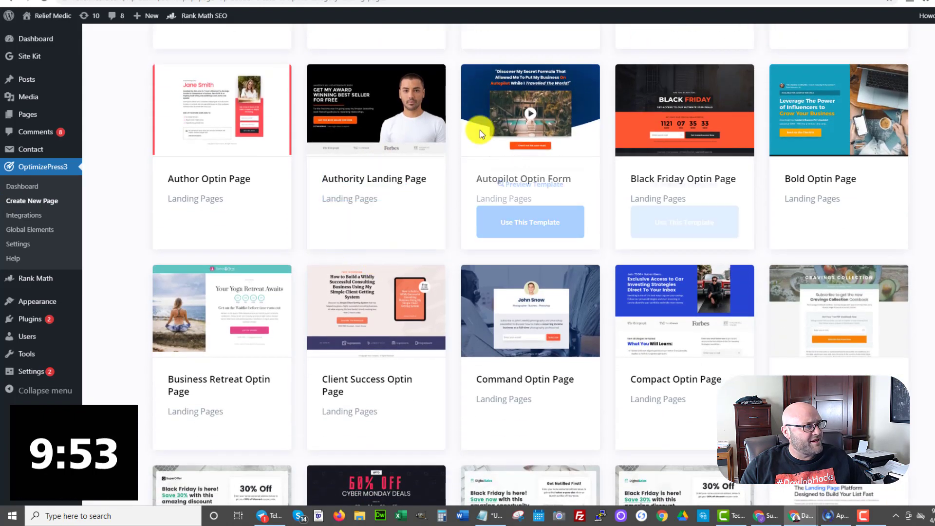
scroll(349, 273, down, 15)
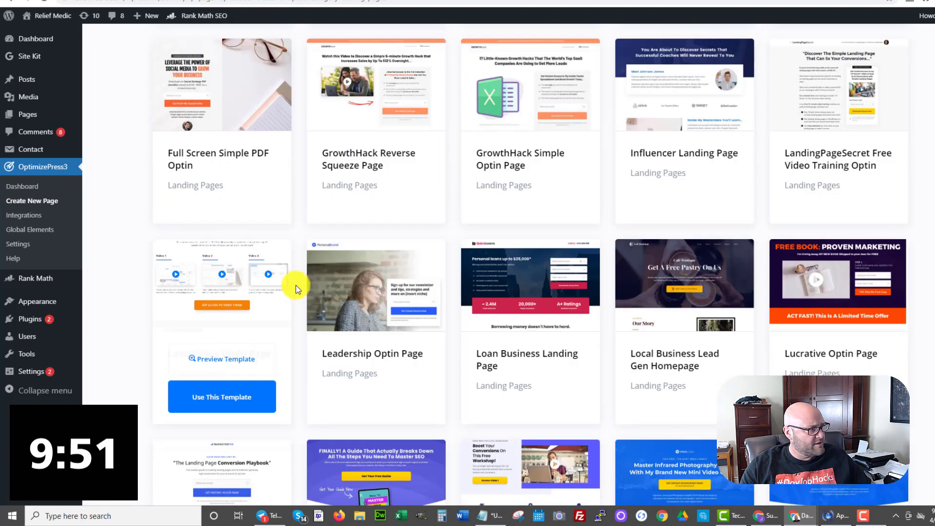
click(224, 396)
click(235, 265)
text(sciat)
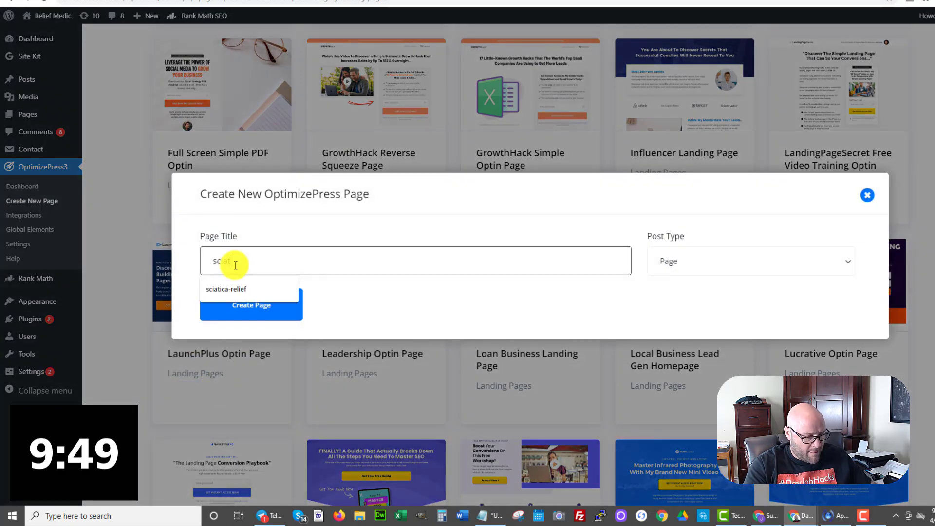
text(ica-relief-video)
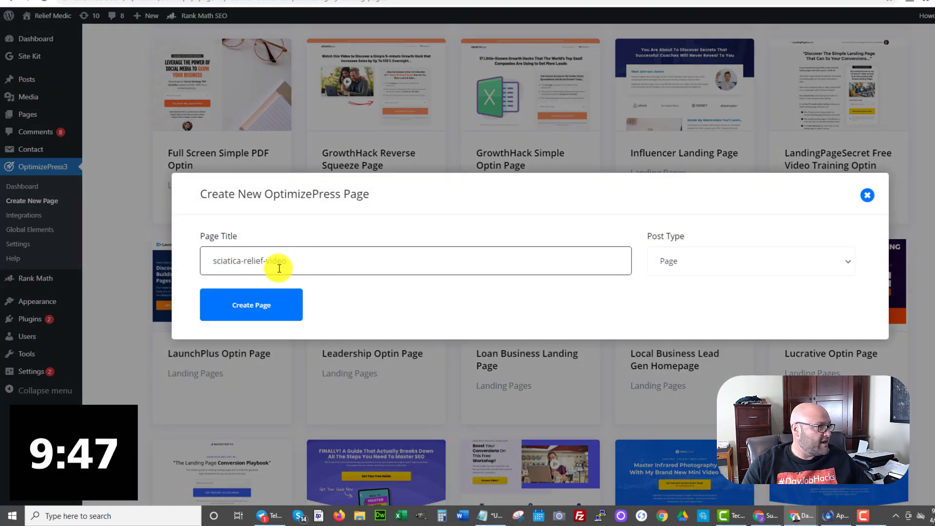
click(253, 310)
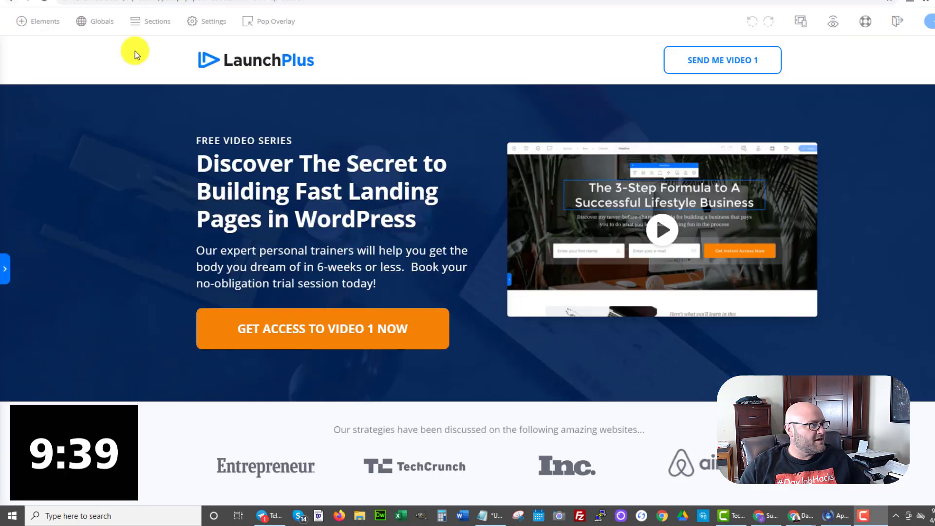
Delete the LaunchPlus logo header section, then start the back-pain sales page video
click(230, 64)
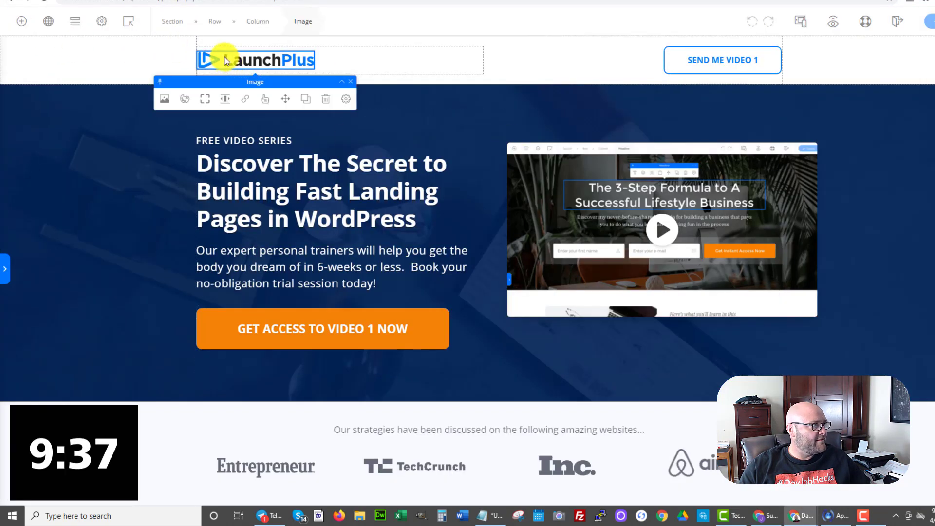
click(164, 99)
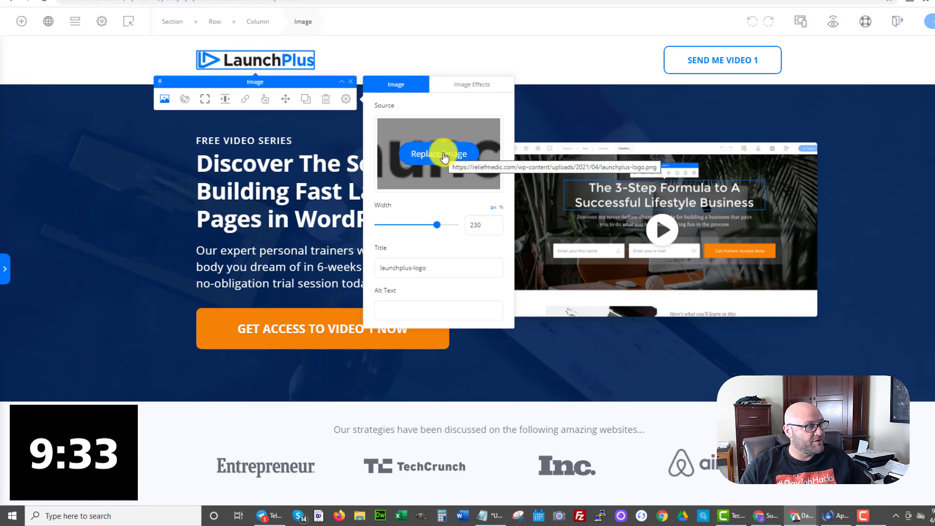
click(571, 58)
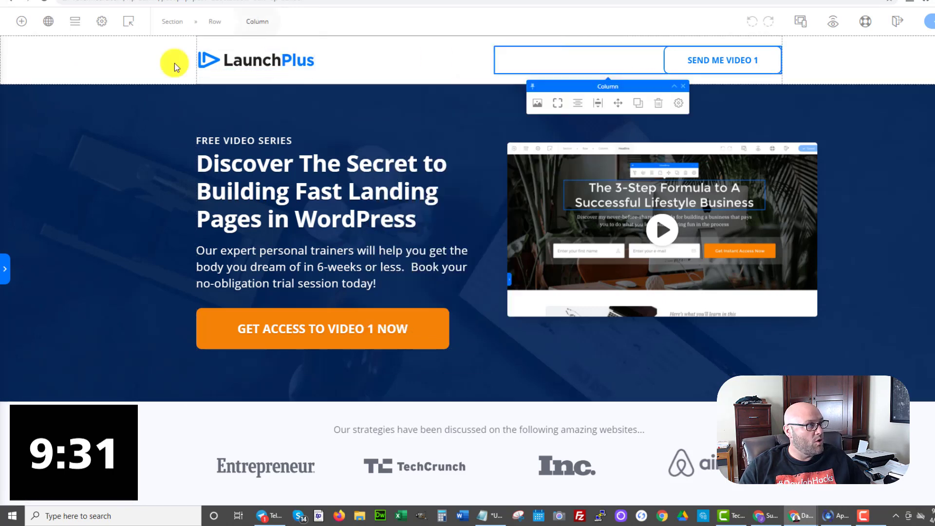
click(110, 63)
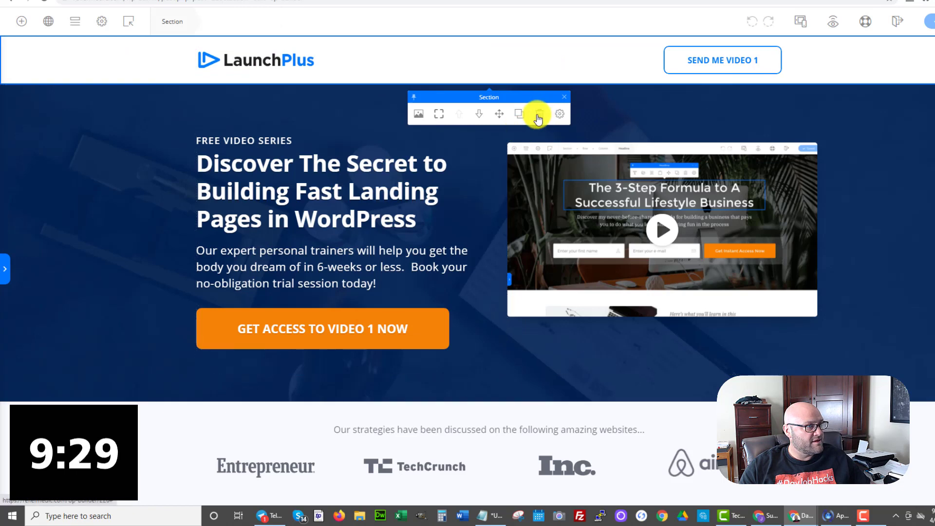
click(539, 116)
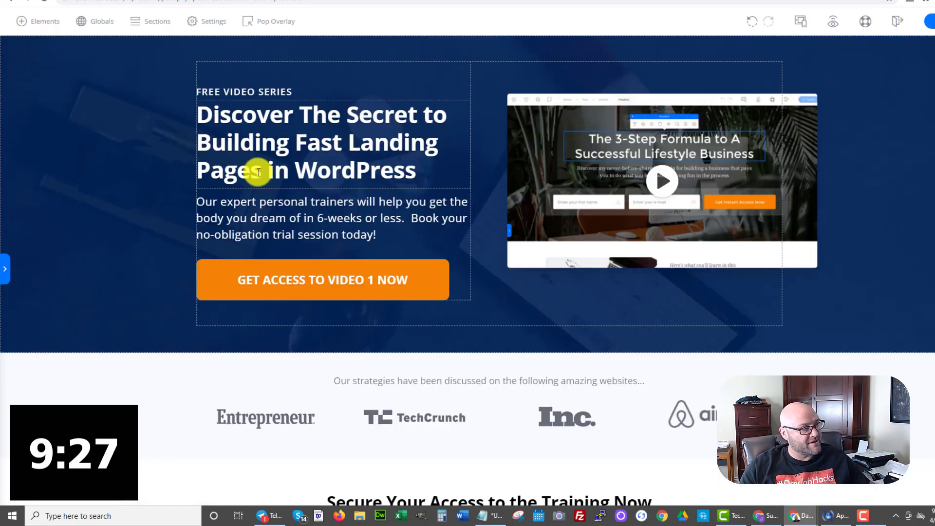
click(251, 90)
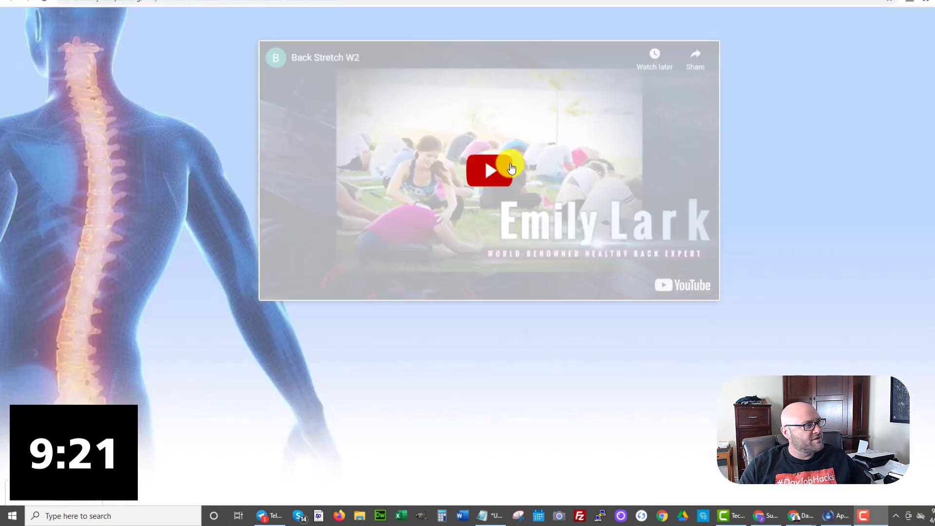
click(510, 168)
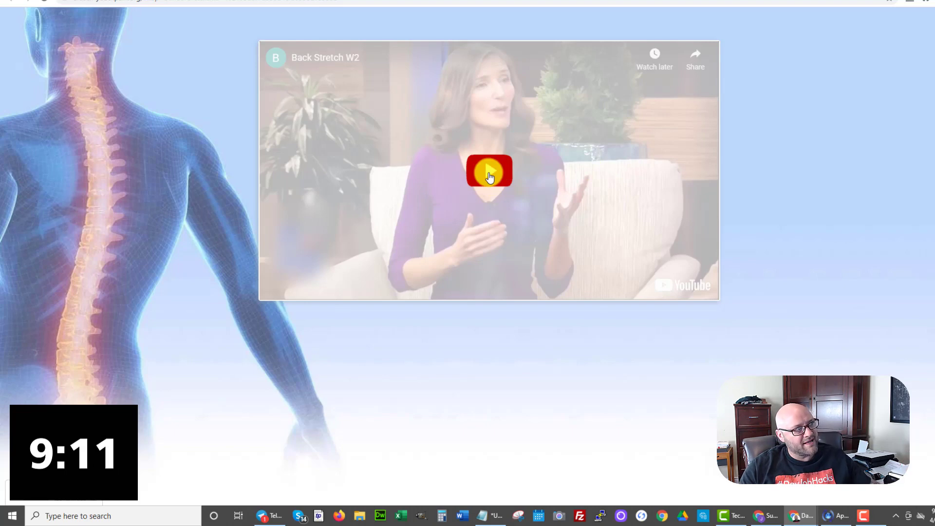
Capture and save an 895x503 screenshot of the 'One Stretch Stops Lower Back Pain & Sciatica' poster
click(490, 173)
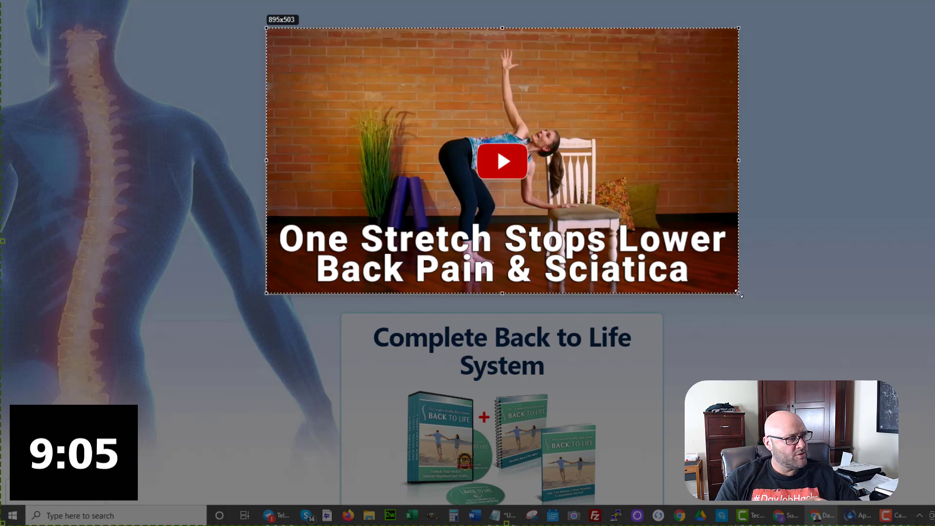
drag(739, 295, 739, 294)
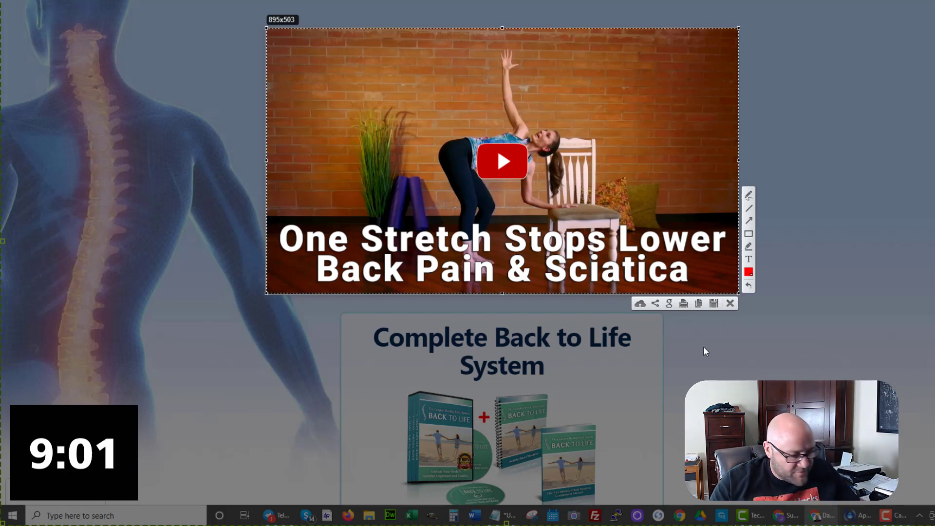
click(713, 304)
click(268, 151)
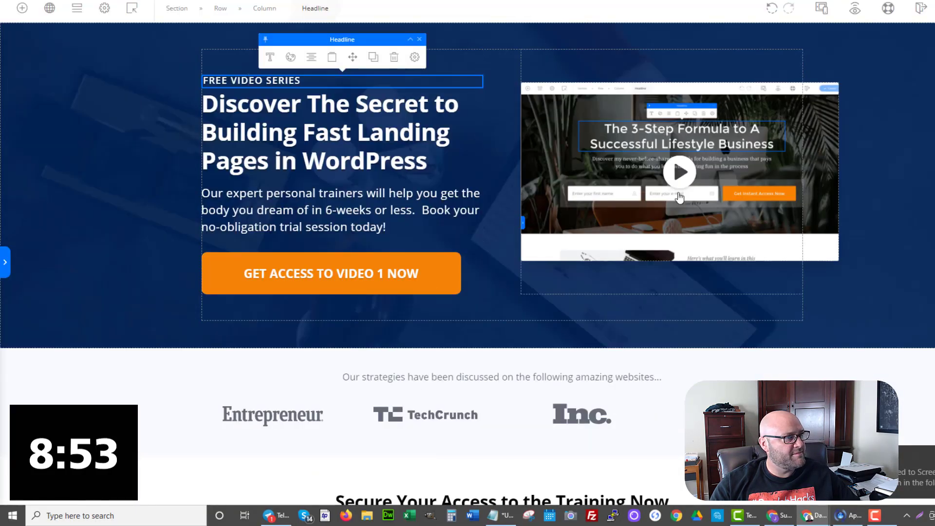
Replace the hero video thumbnail with a full-size Image element showing the stretch screenshot
click(581, 91)
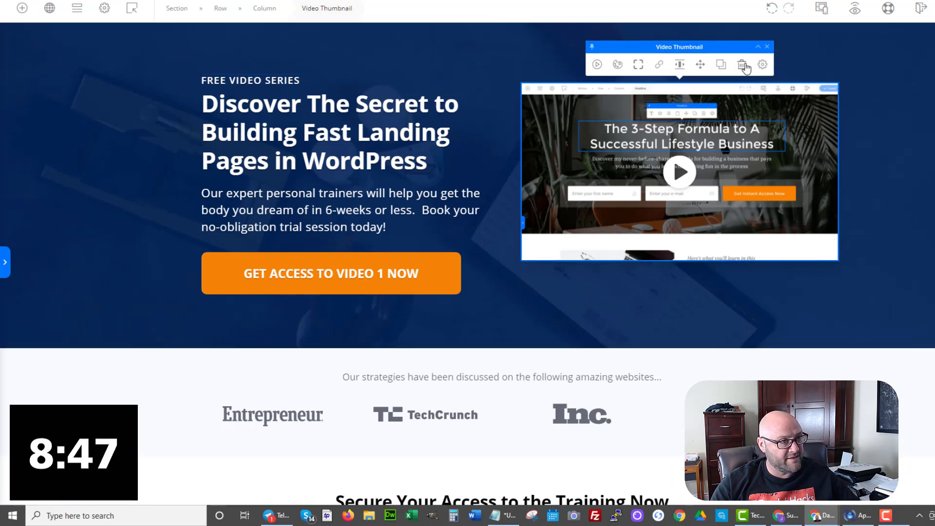
key(Delete)
click(20, 9)
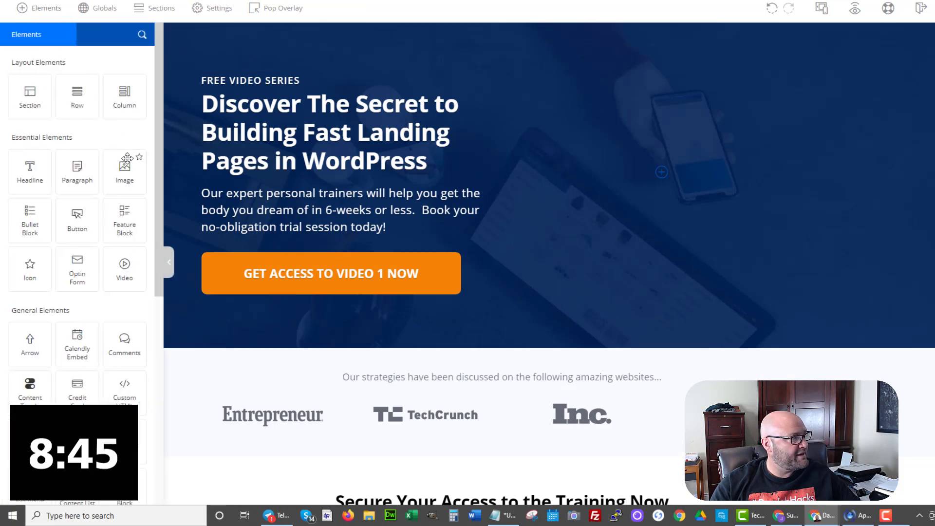
drag(103, 172, 644, 171)
click(146, 45)
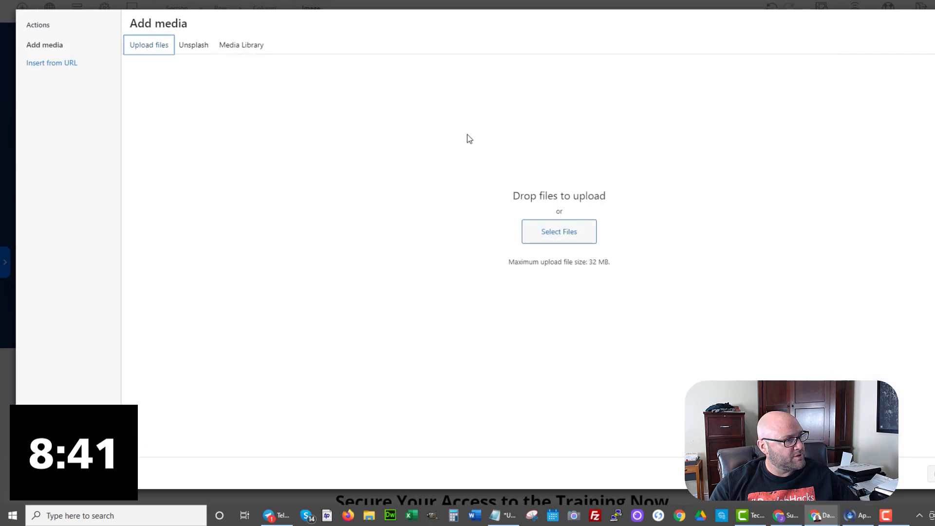
click(560, 231)
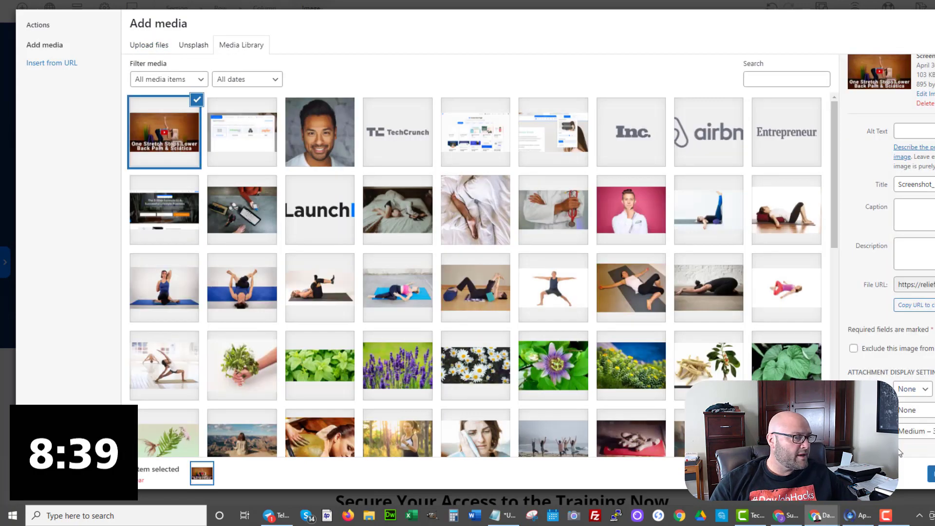
click(907, 432)
click(906, 467)
click(931, 477)
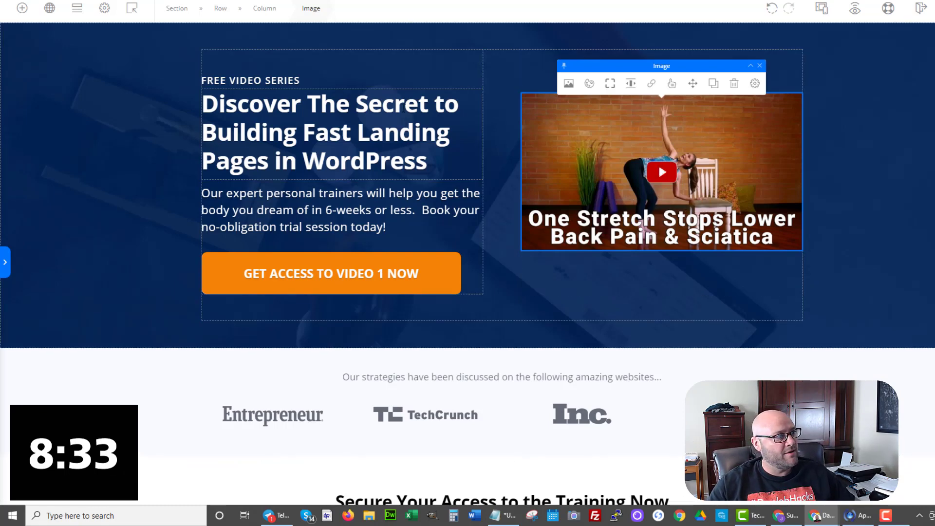
Replace the headline with 'One Simple Stretch That Can Relieve Sciata Pain Fast'
click(293, 80)
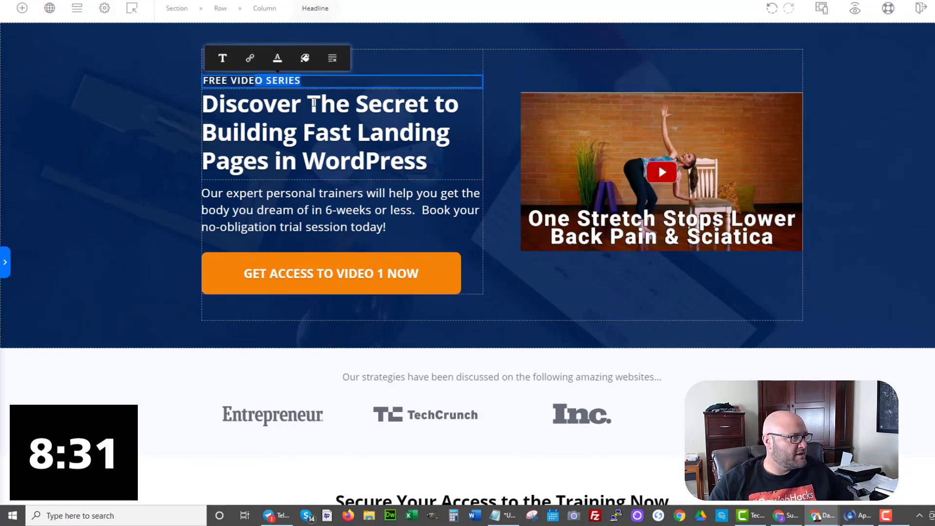
click(309, 104)
drag(312, 104, 428, 161)
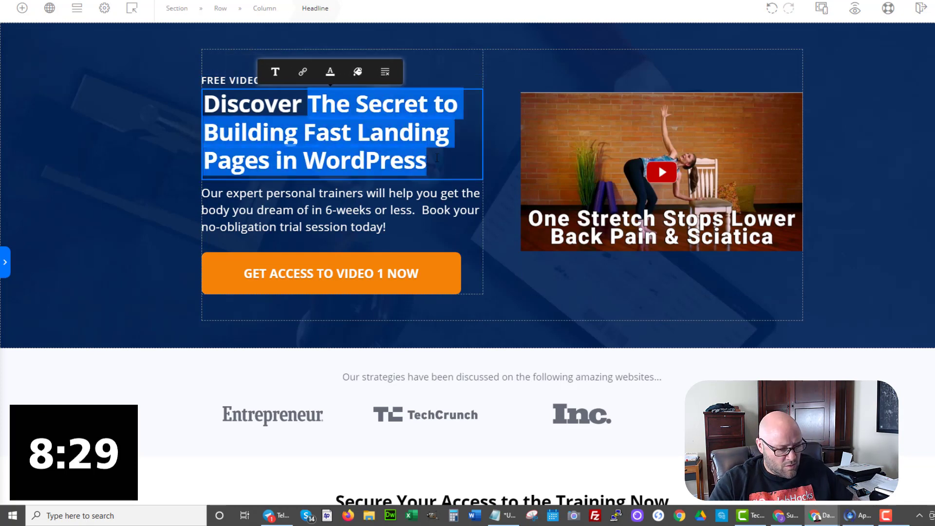
text(One Simple S)
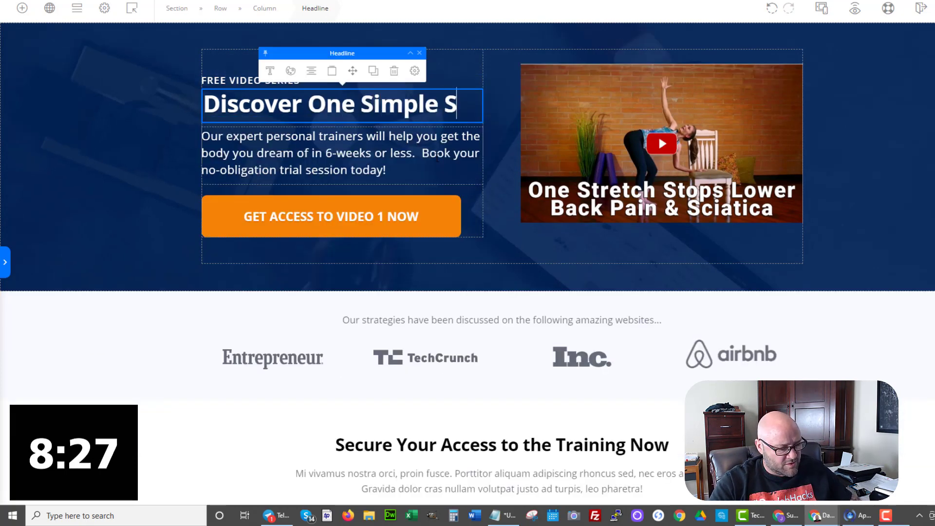
text(tretch Th)
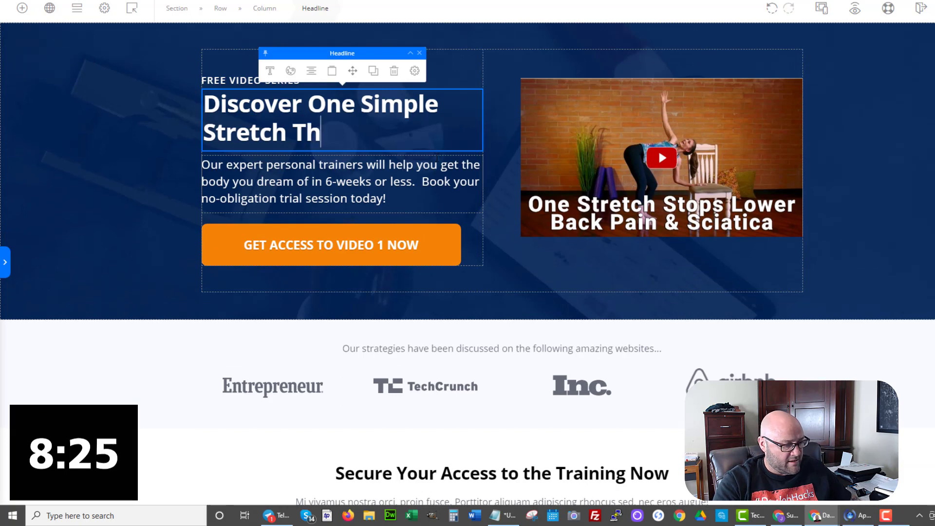
text(at Can Rel)
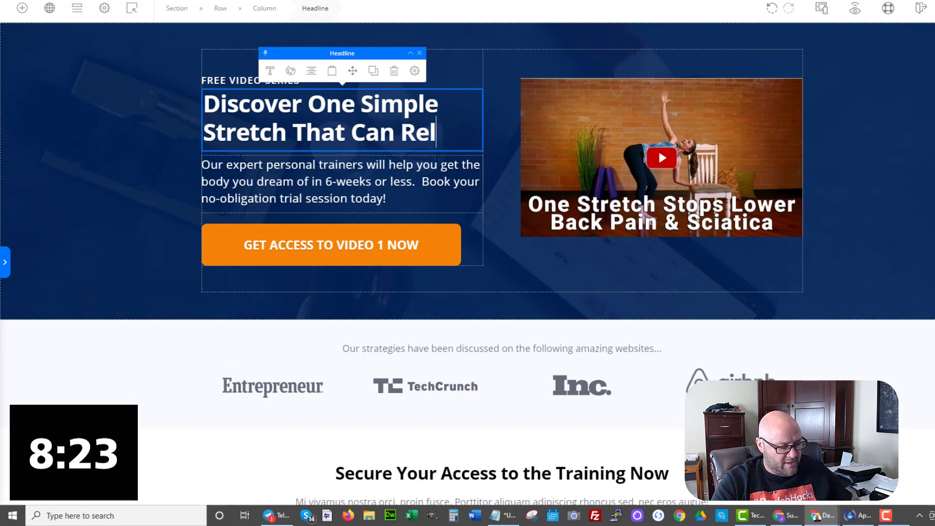
text(ieve Sciata )
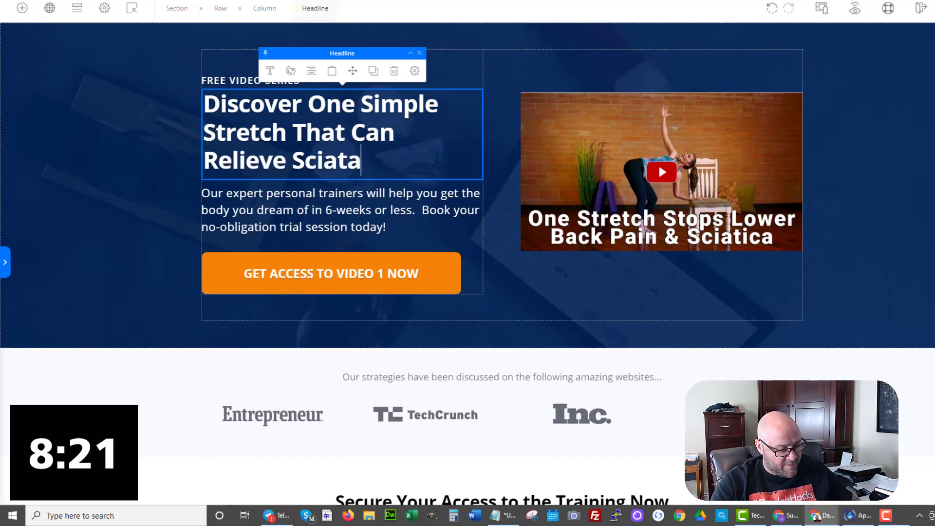
text(Pain Fast)
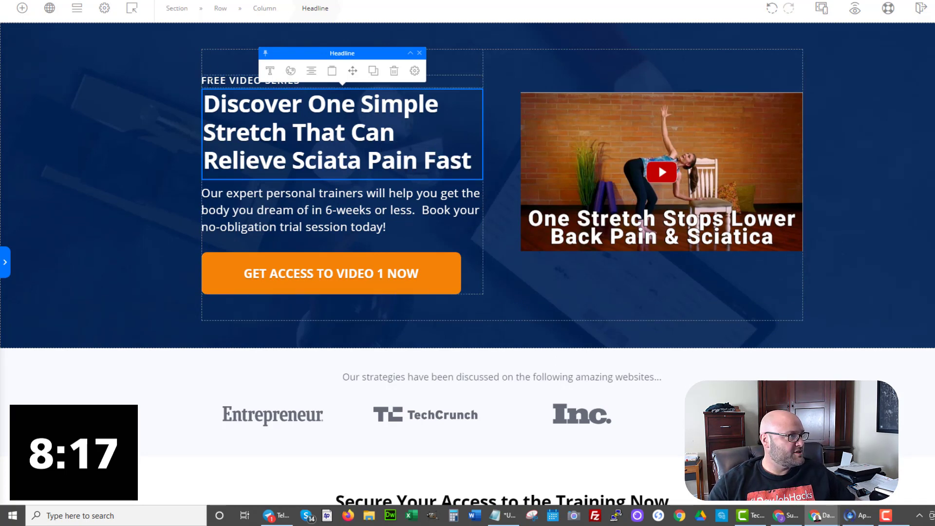
Replace SERIES in the FREE VIDEO SERIES kicker with 'SHOWS HOW TO STOP'
click(270, 81)
double_click(270, 80)
text(REVEALS)
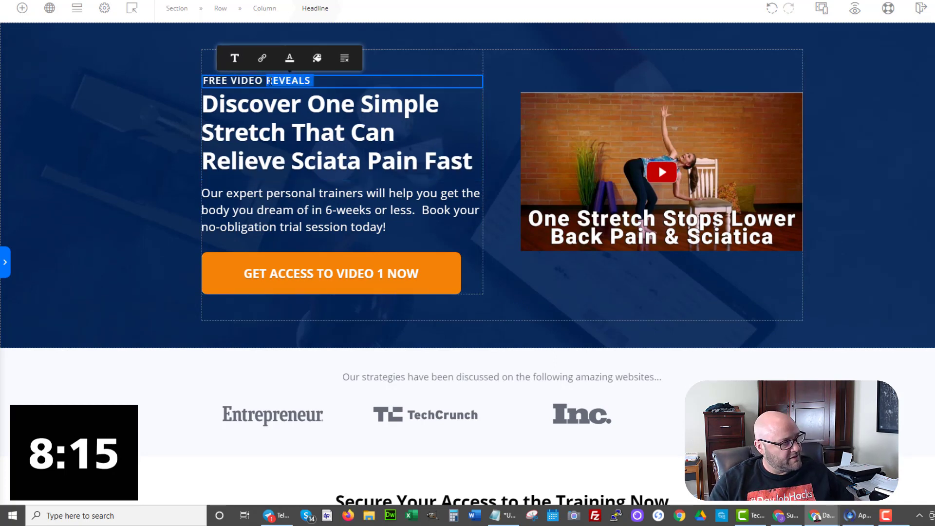
text(SHOWS HOW TO STOP BACK PAIN)
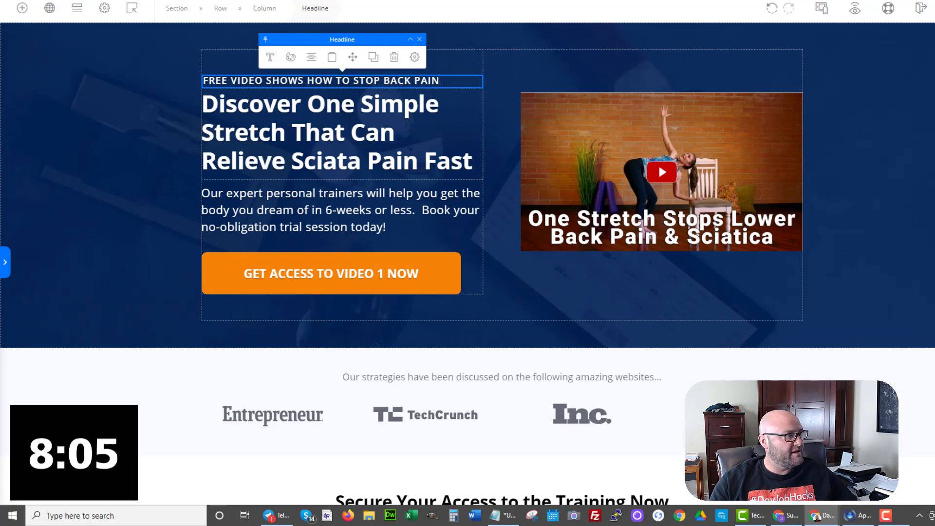
Insert 'Back Pain &' before Sciata and remove 'Pain Fast' from the headline
click(294, 160)
text(Back P)
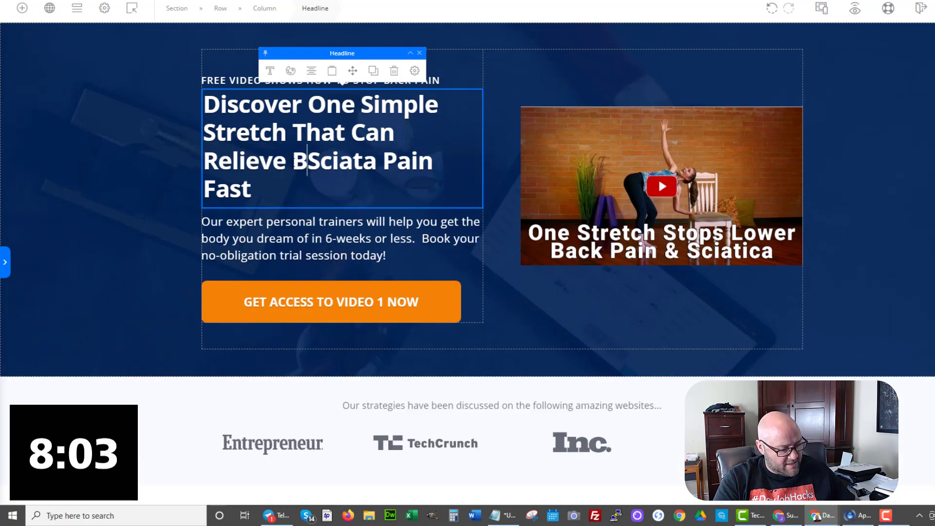
text(ain )
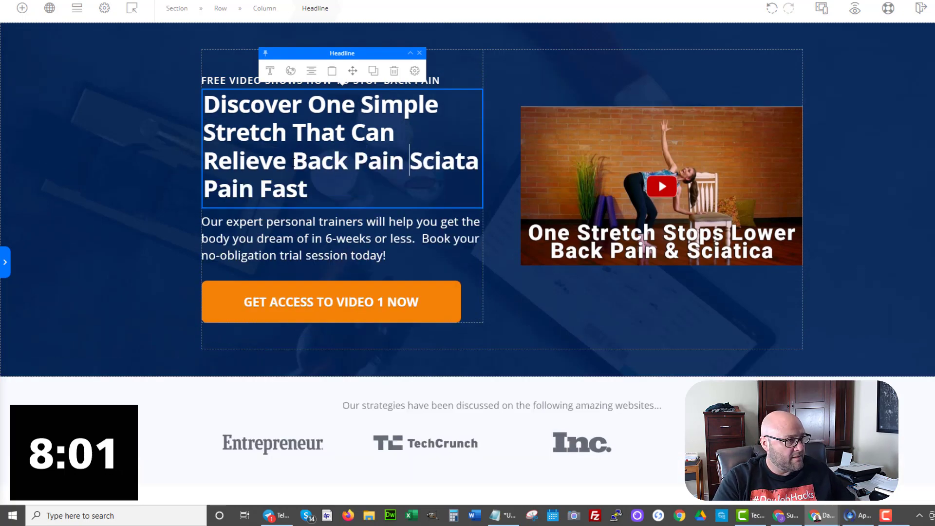
text(&)
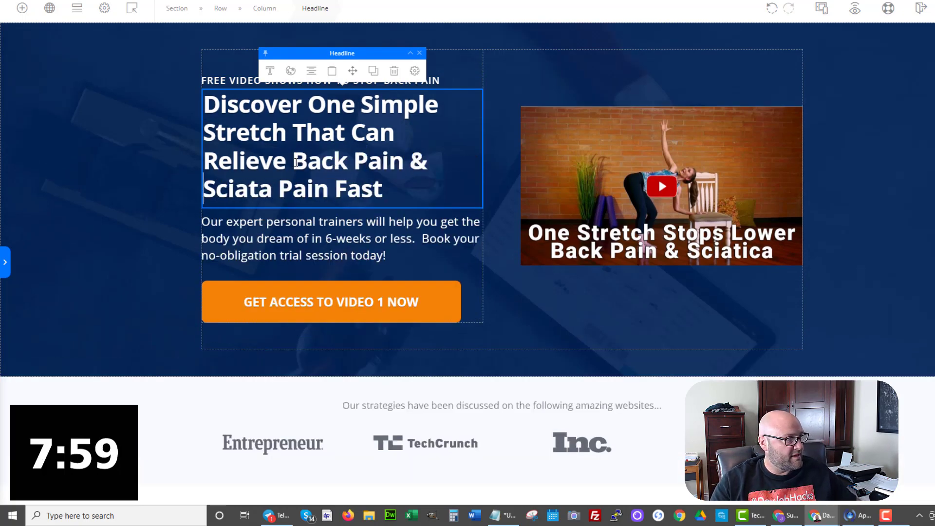
drag(272, 189, 404, 187)
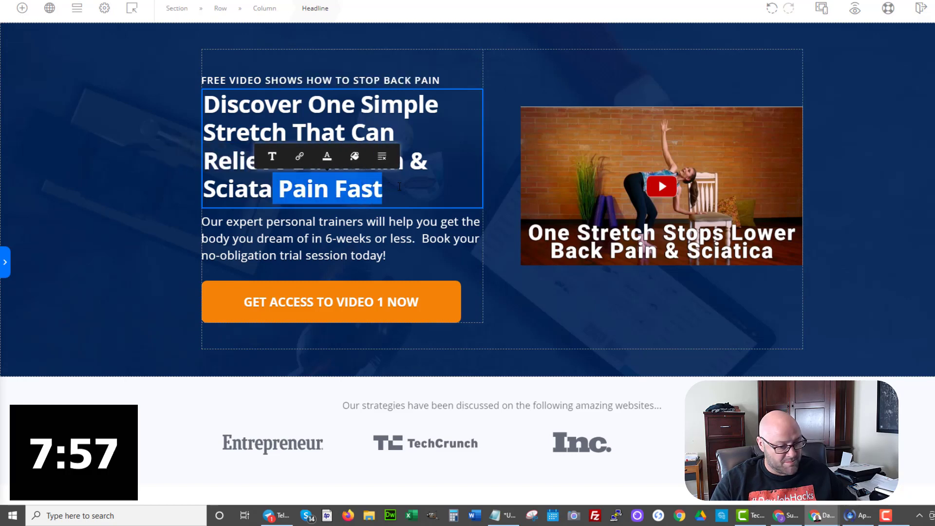
key(BackSpace)
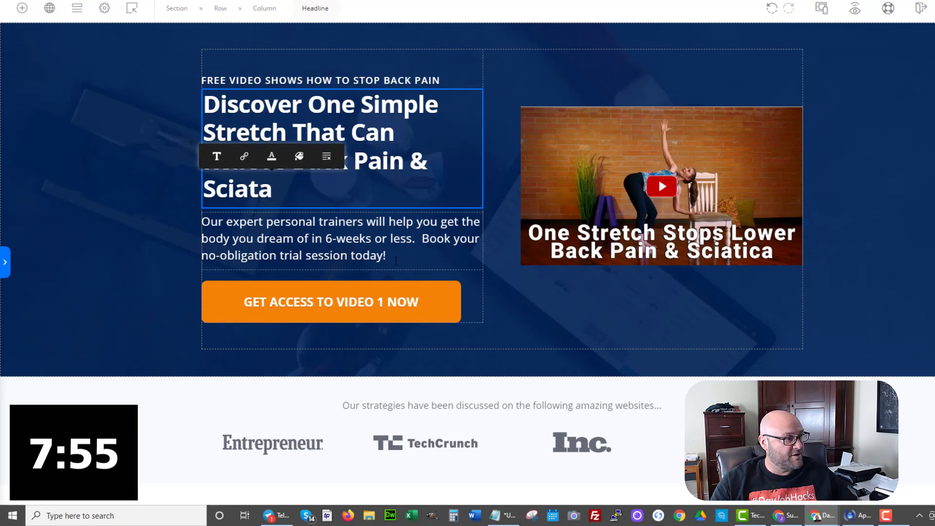
drag(387, 258, 205, 221)
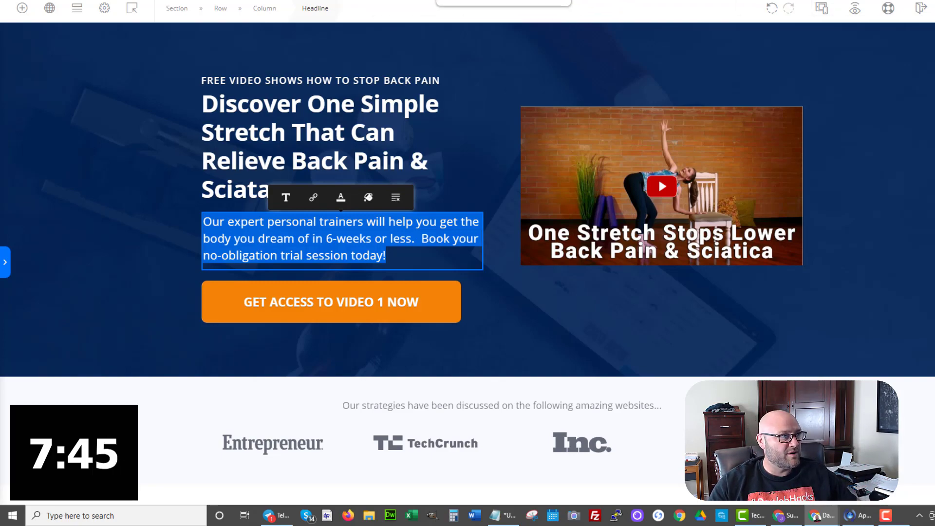
Paste the sales page headline in as the subtext and relabel the button WATCH VIDEO NOW
key(ctrl+Tab)
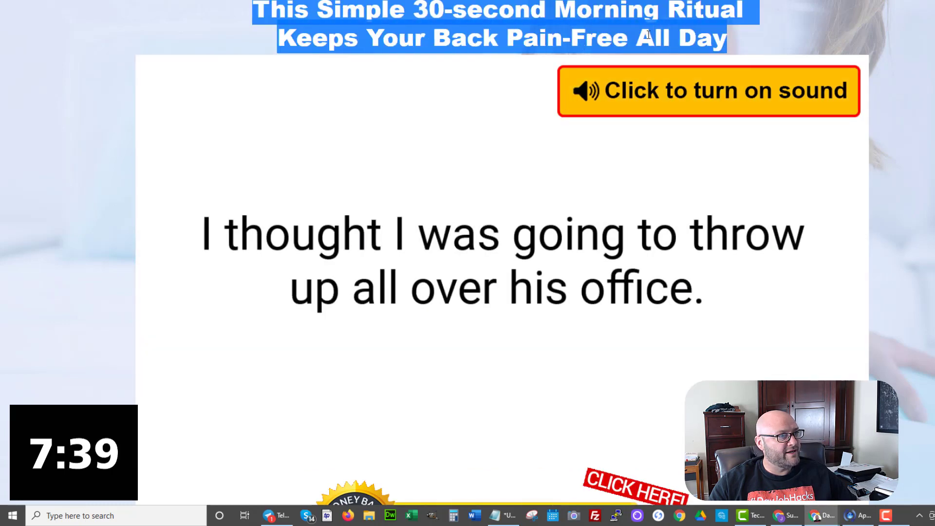
right_click(633, 25)
click(654, 32)
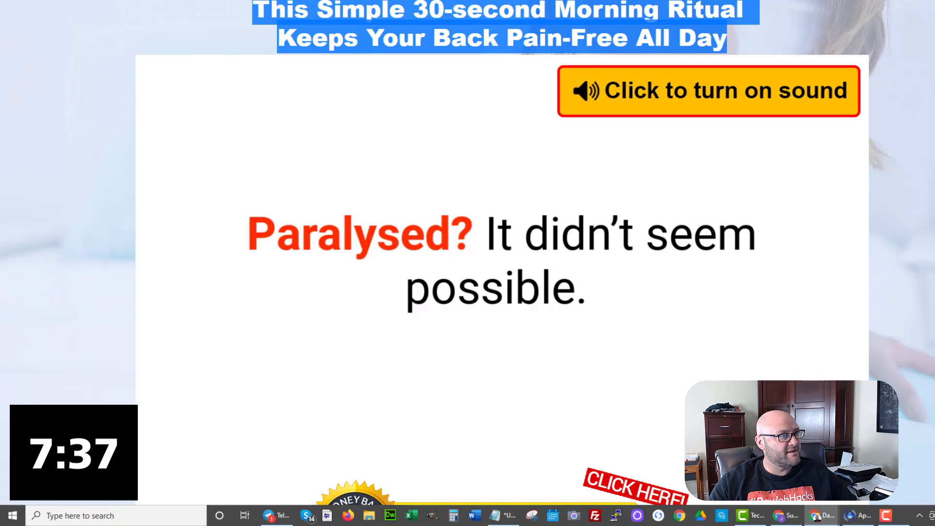
key(ctrl+Tab)
right_click(254, 235)
click(273, 262)
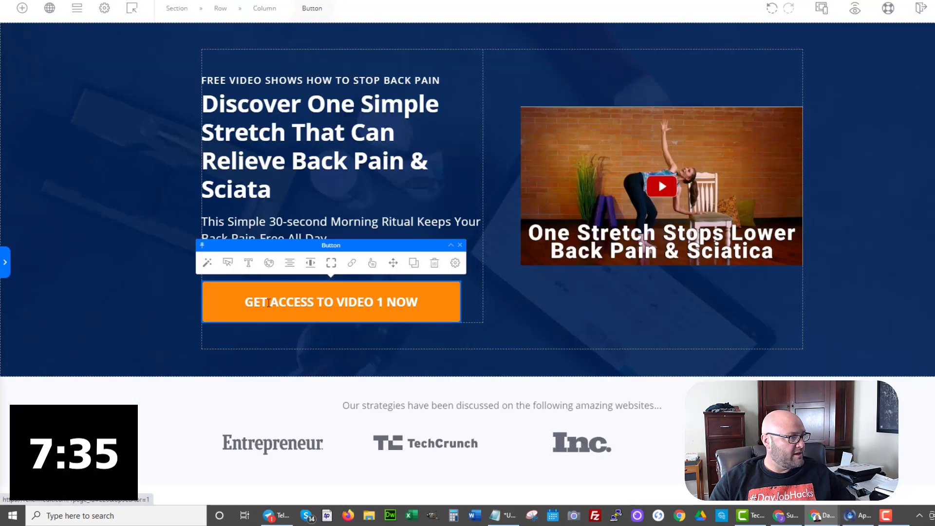
drag(245, 302, 399, 305)
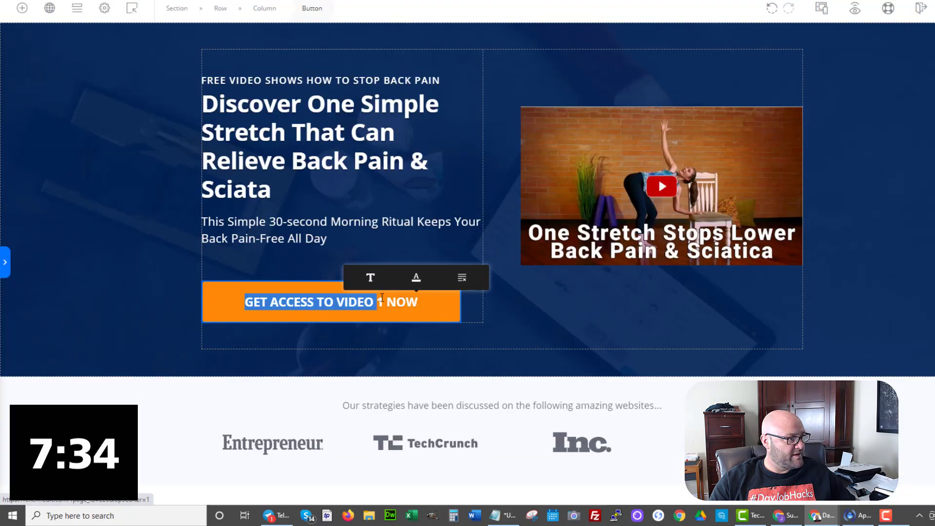
key(ctrl+v)
Delete the three-video row under 'Secure Your Access to the Training Now', then select the press logos
scroll(768, 141, down, 8)
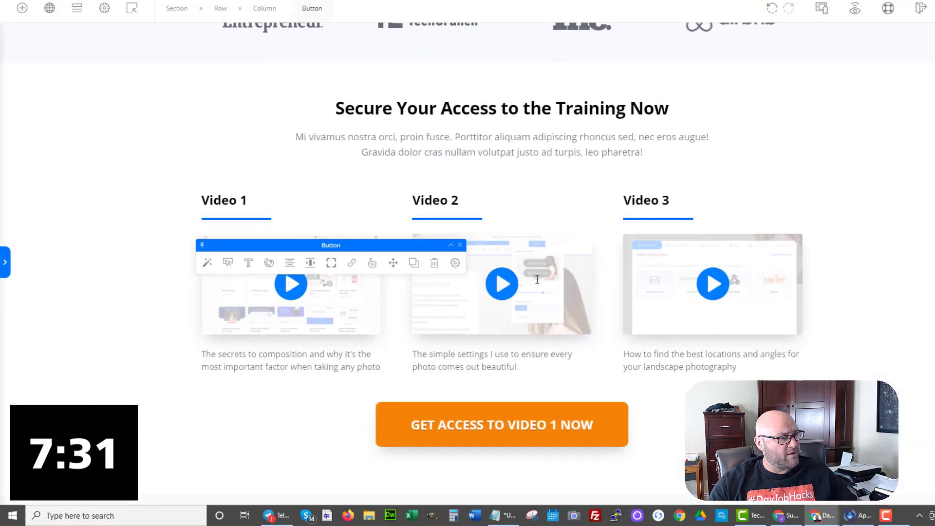
click(600, 190)
click(541, 166)
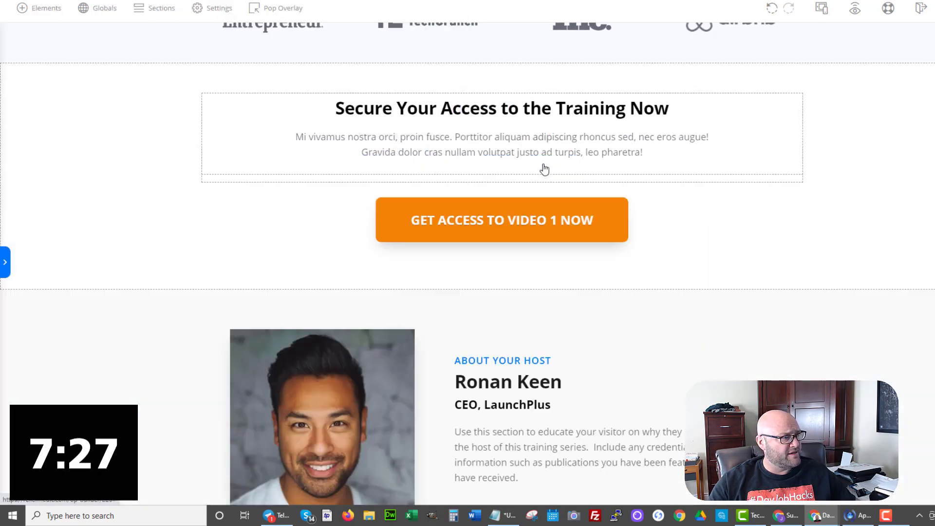
scroll(481, 234, down, 3)
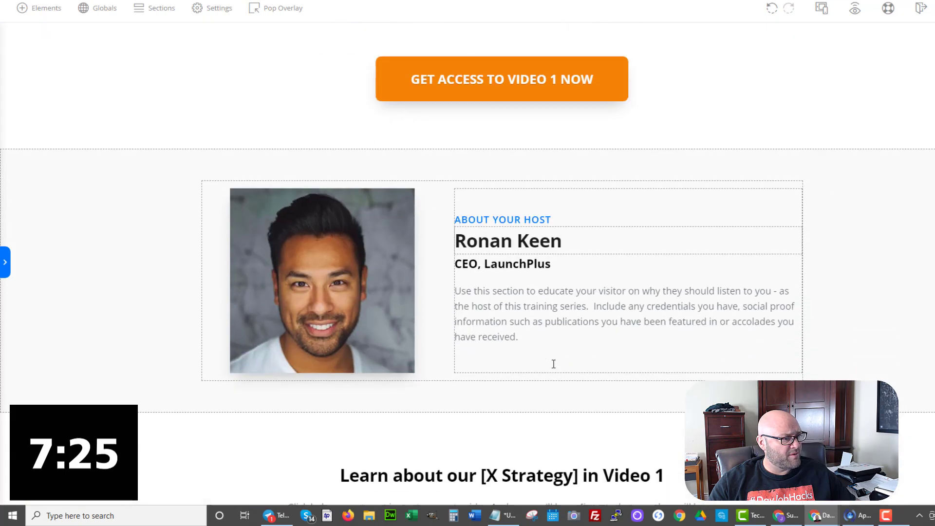
scroll(424, 334, down, 6)
scroll(451, 278, up, 7)
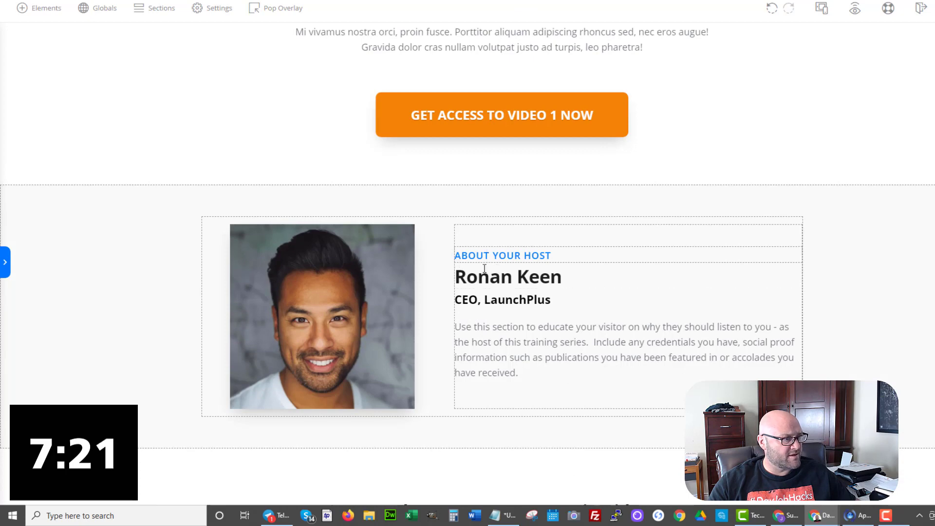
scroll(423, 314, up, 10)
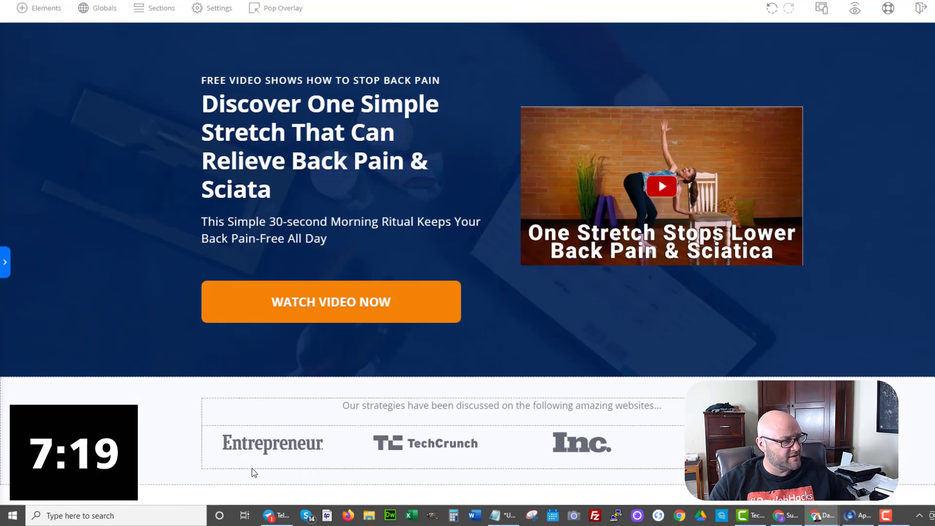
click(582, 447)
double_click(428, 444)
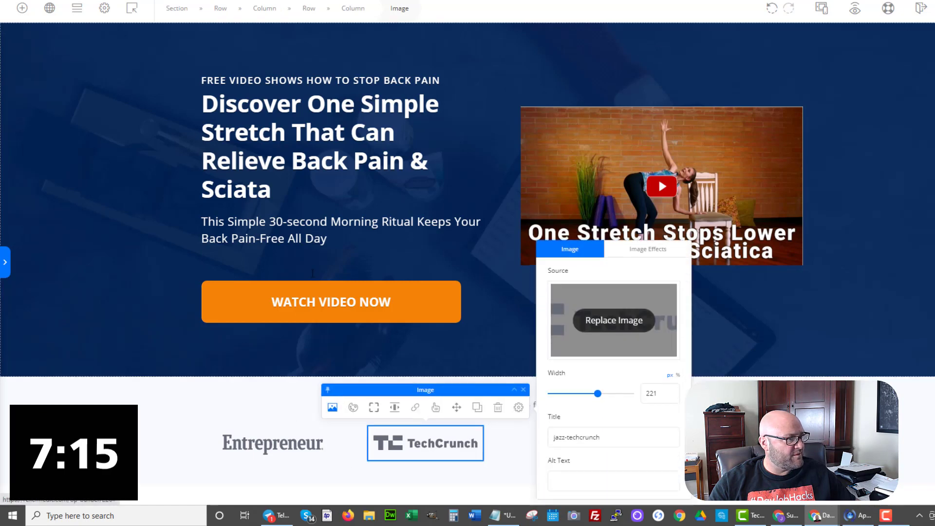
Close the logo settings and select the squeeze page's hero section
click(84, 83)
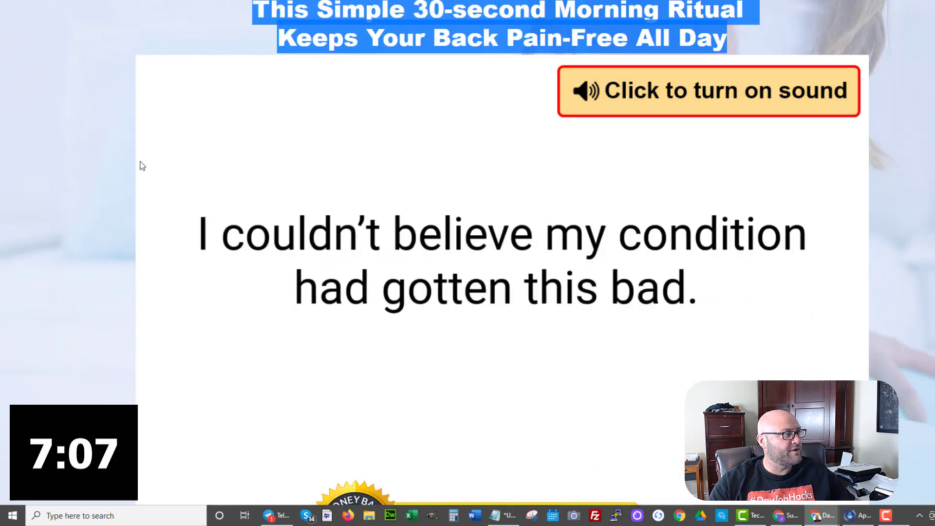
scroll(90, 191, down, 8)
scroll(92, 187, up, 8)
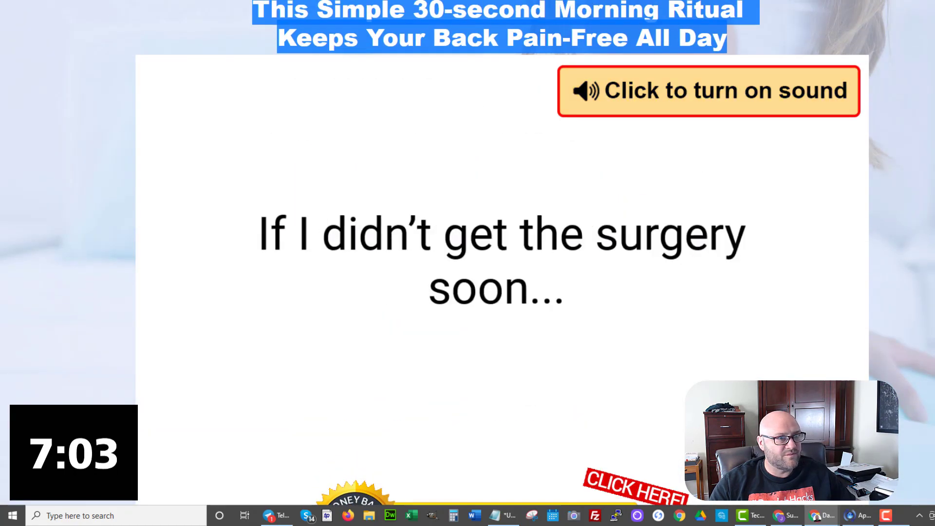
Save the soft-focus back-pain photo from the erasemybackpain Google Images results
key(ctrl+Tab)
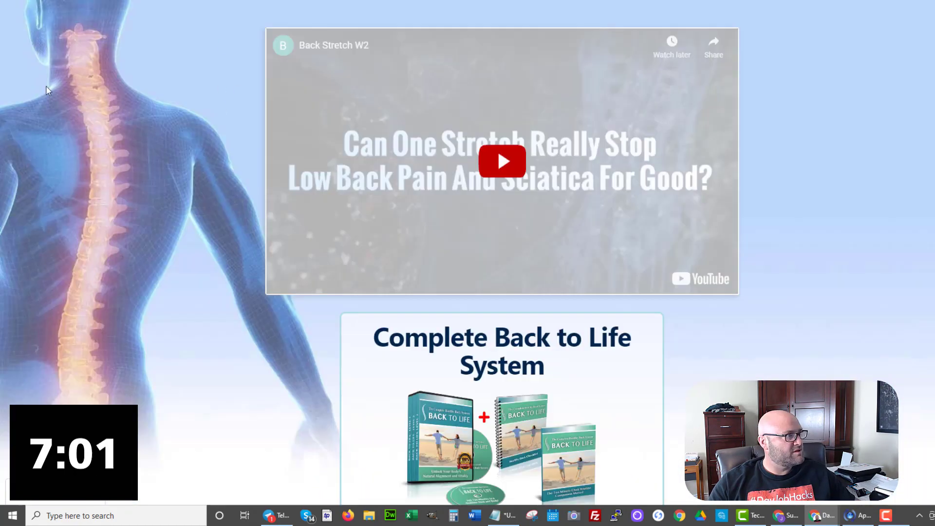
key(ctrl+Tab)
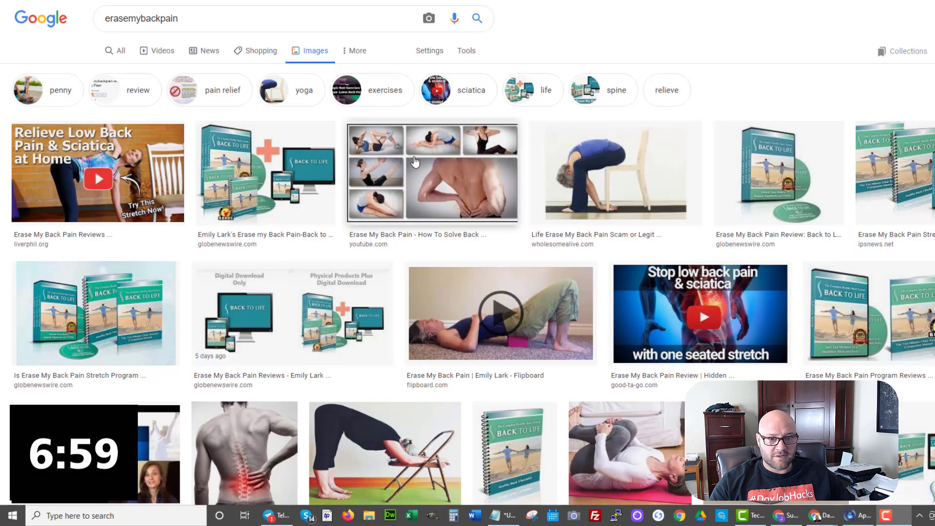
scroll(423, 286, down, 2)
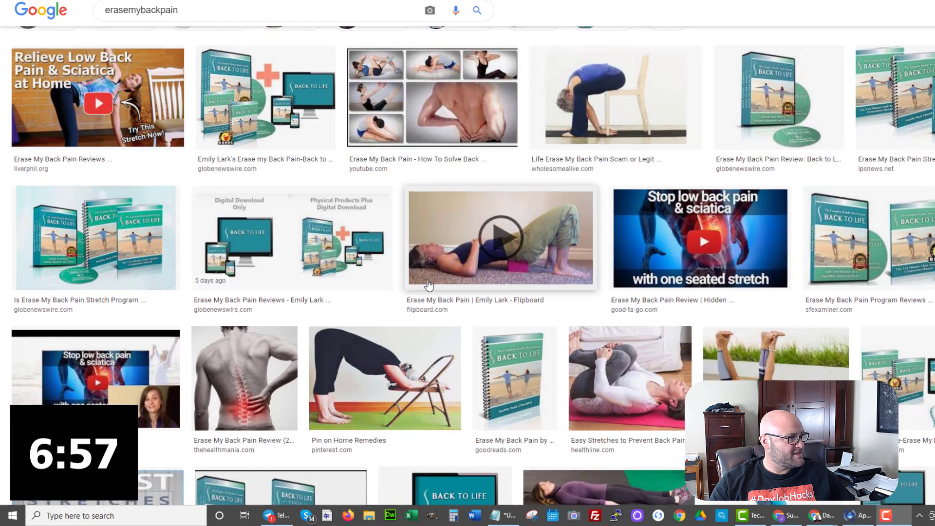
scroll(423, 286, down, 2)
scroll(423, 286, up, 2)
scroll(423, 285, down, 6)
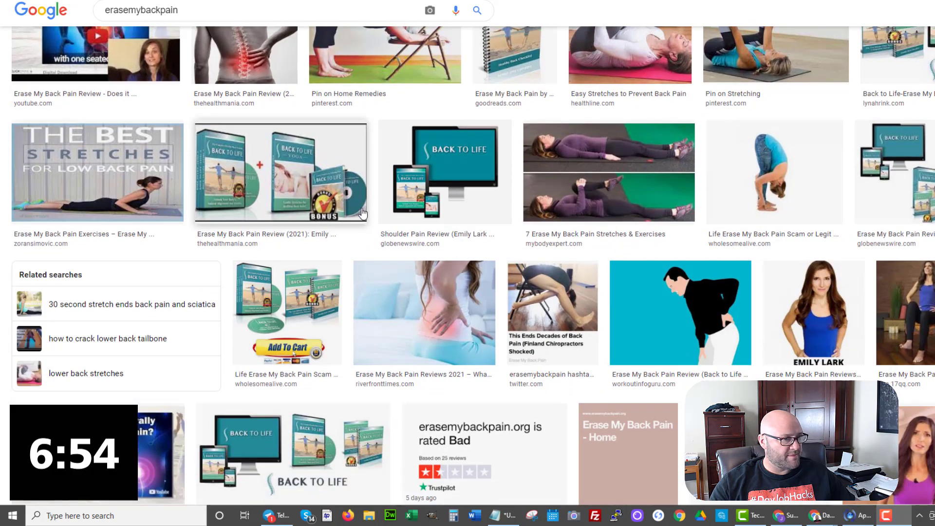
click(397, 302)
right_click(740, 159)
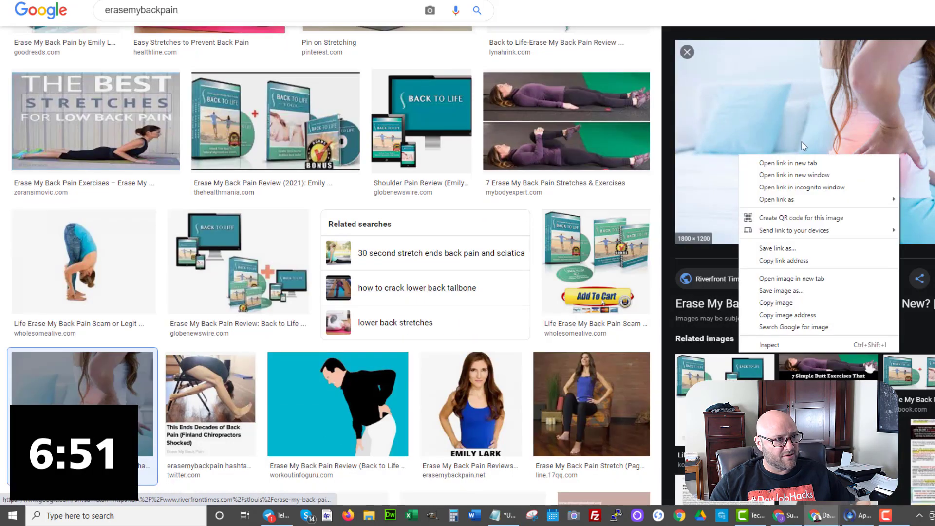
click(763, 293)
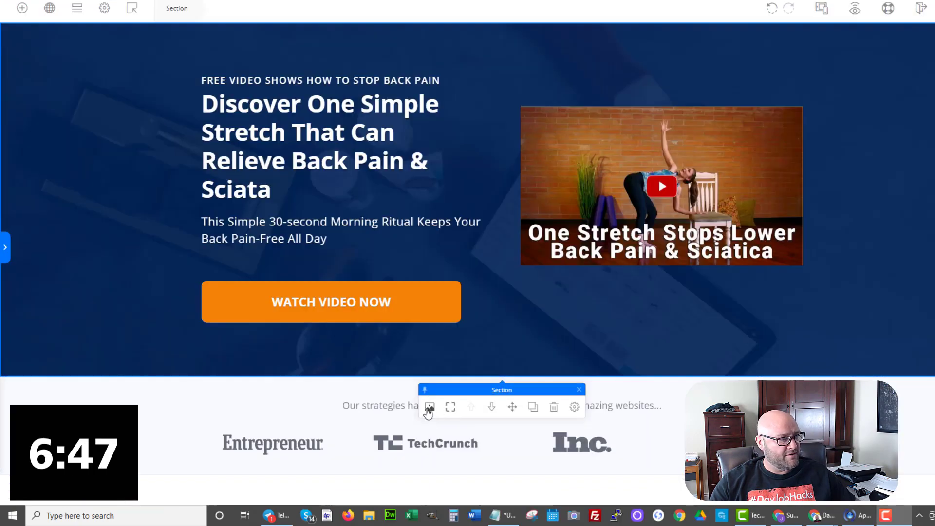
Upload back_pain.jpg and set it as the hero section's background image
click(429, 408)
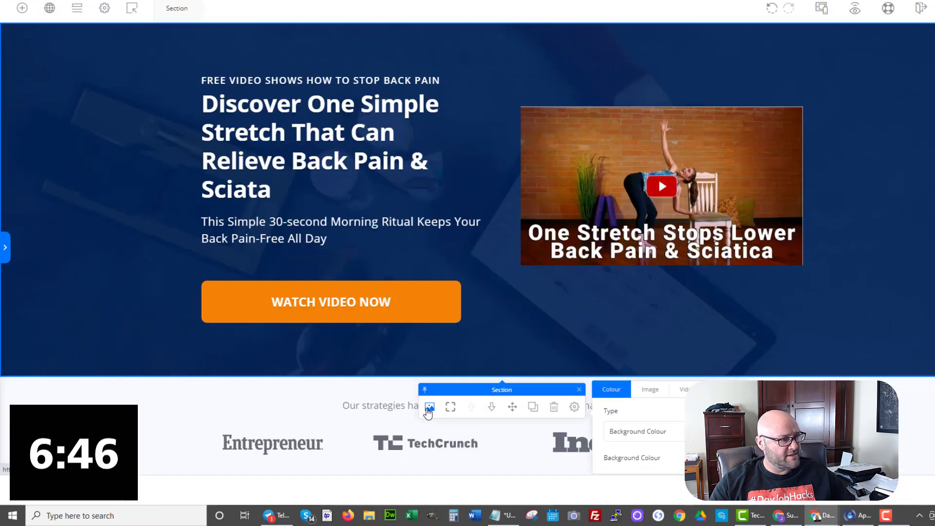
click(638, 384)
click(669, 291)
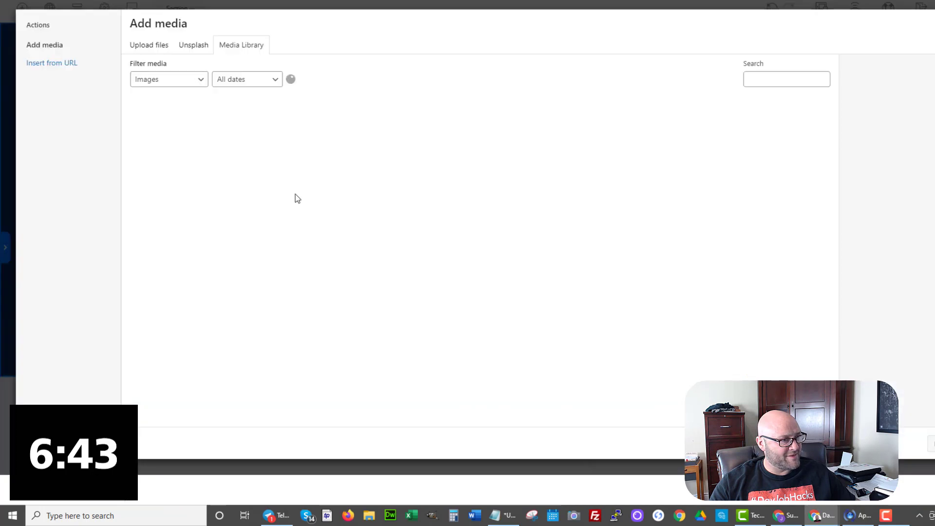
click(149, 45)
click(557, 221)
click(115, 46)
click(418, 215)
scroll(889, 301, down, 1)
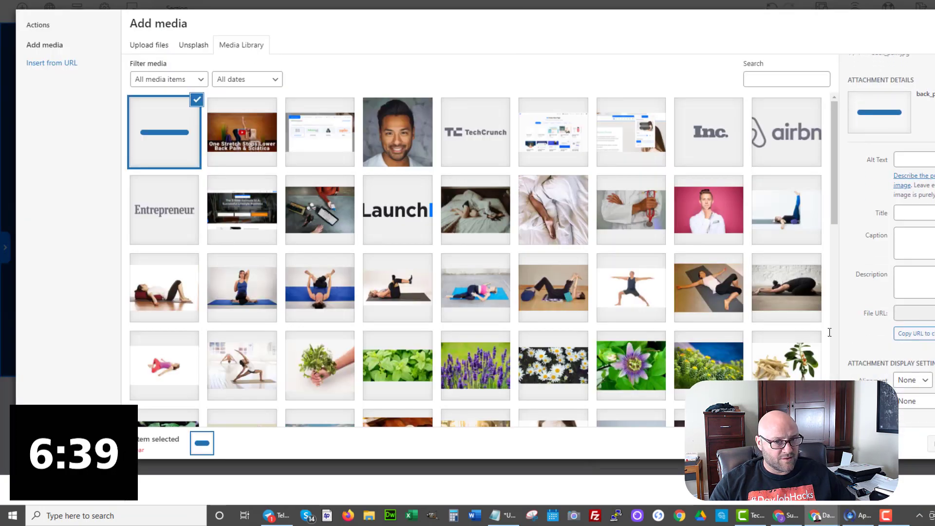
click(928, 443)
click(415, 87)
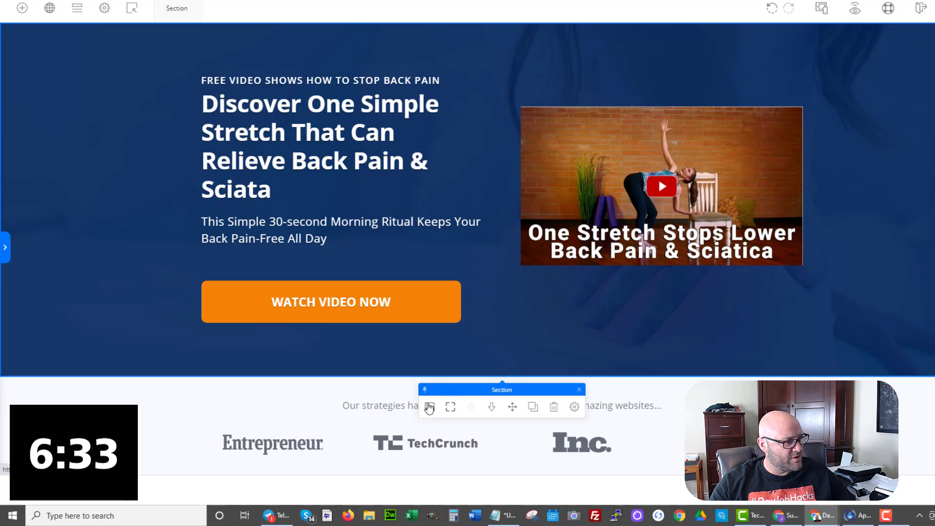
Lighten the hero section's background overlay to pale blue #85a8db
click(430, 406)
click(726, 383)
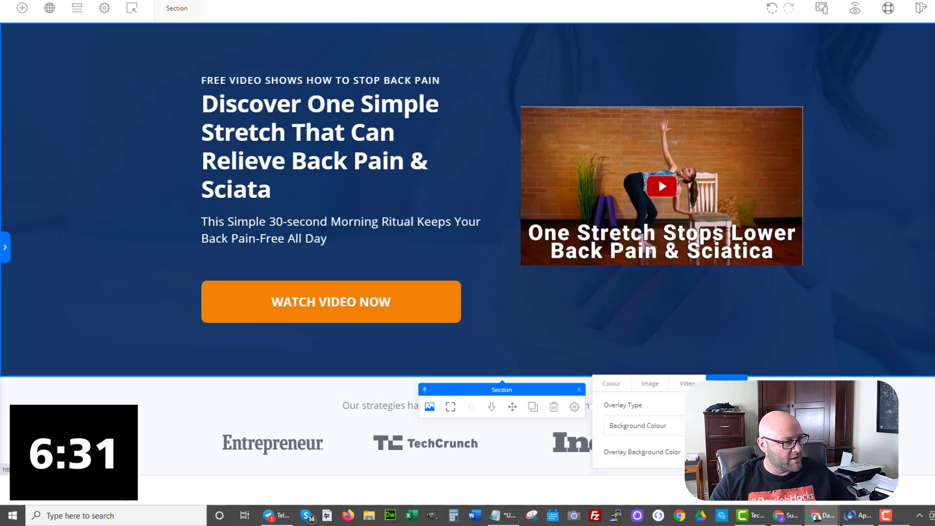
click(702, 452)
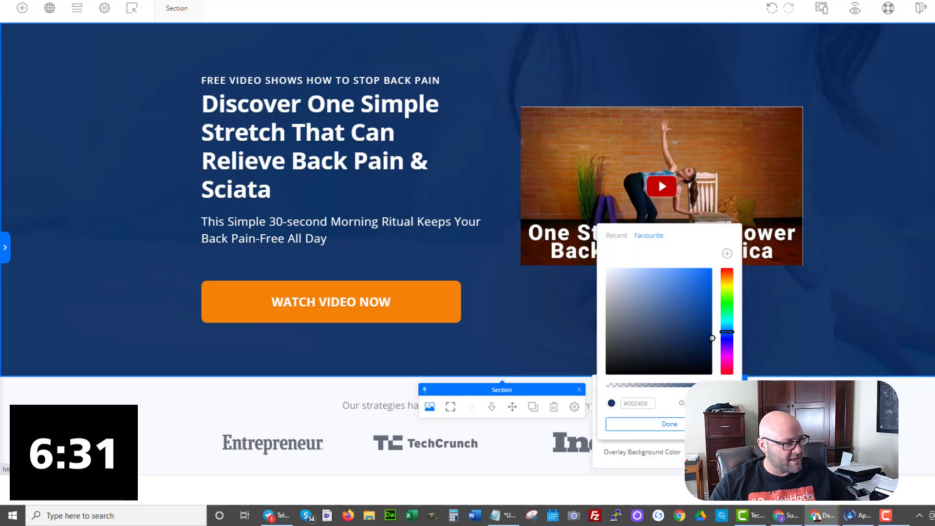
click(656, 295)
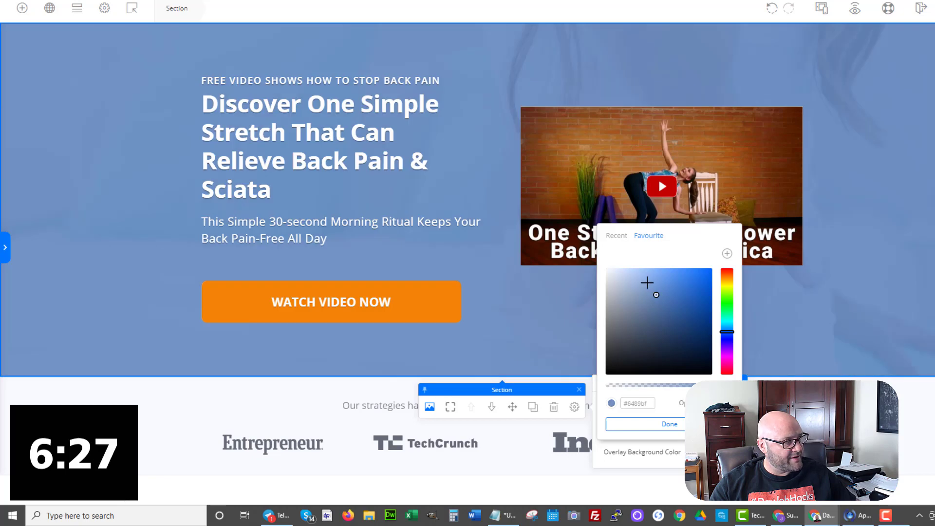
click(647, 283)
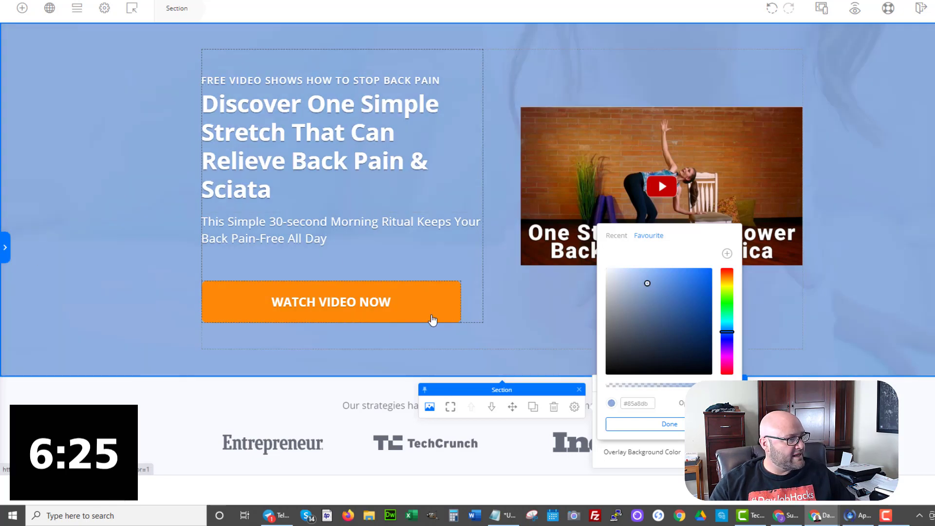
Give the WATCH VIDEO NOW button a green preset style and enlarge its text from 17 to 29
click(417, 308)
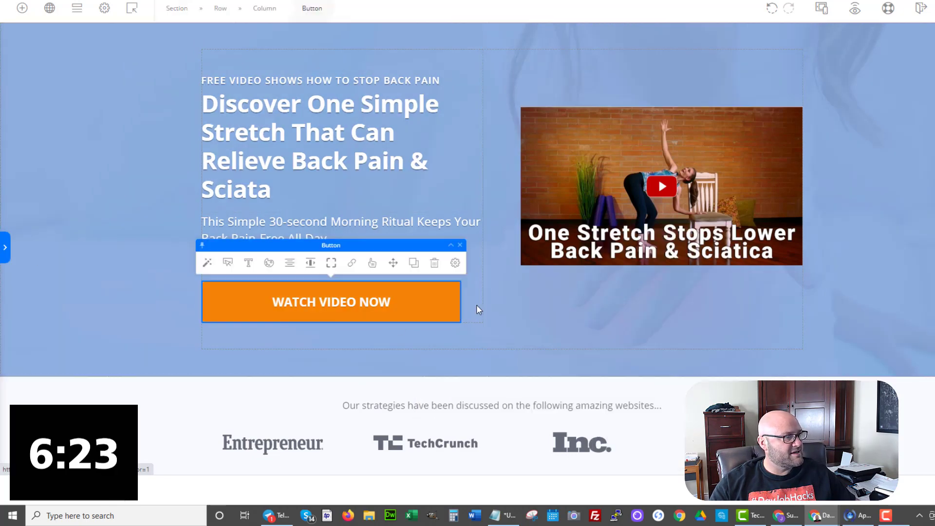
click(207, 264)
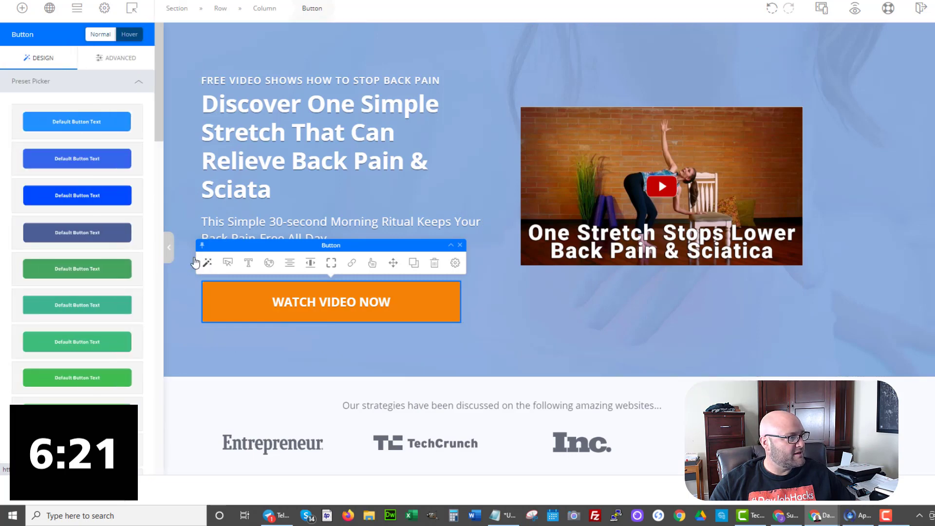
click(117, 313)
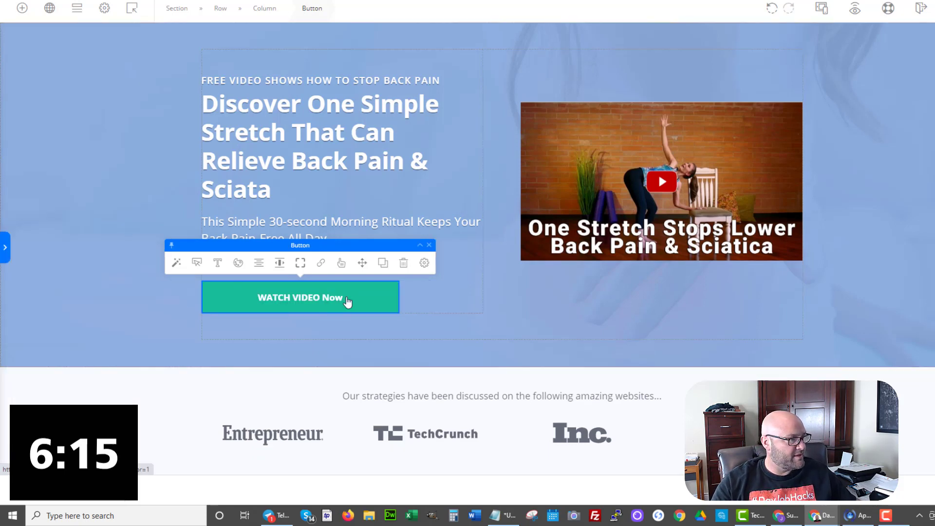
click(217, 263)
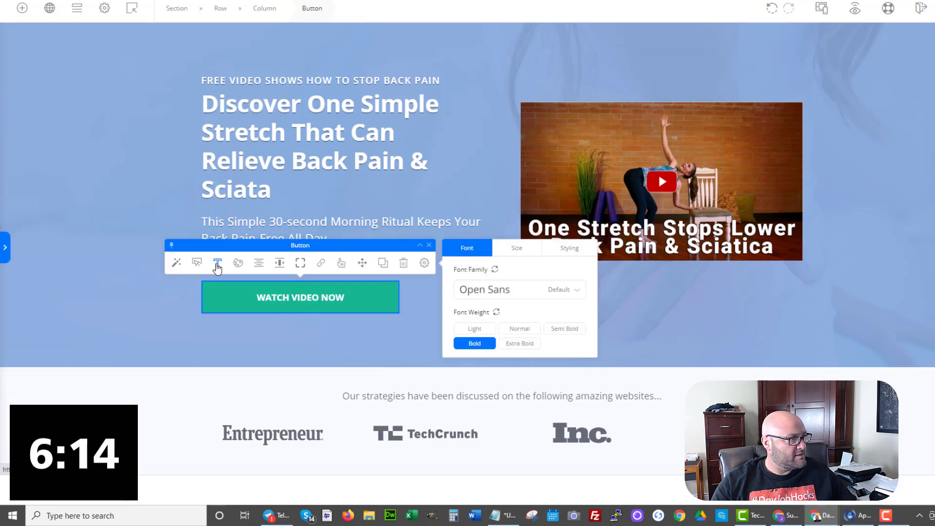
click(518, 250)
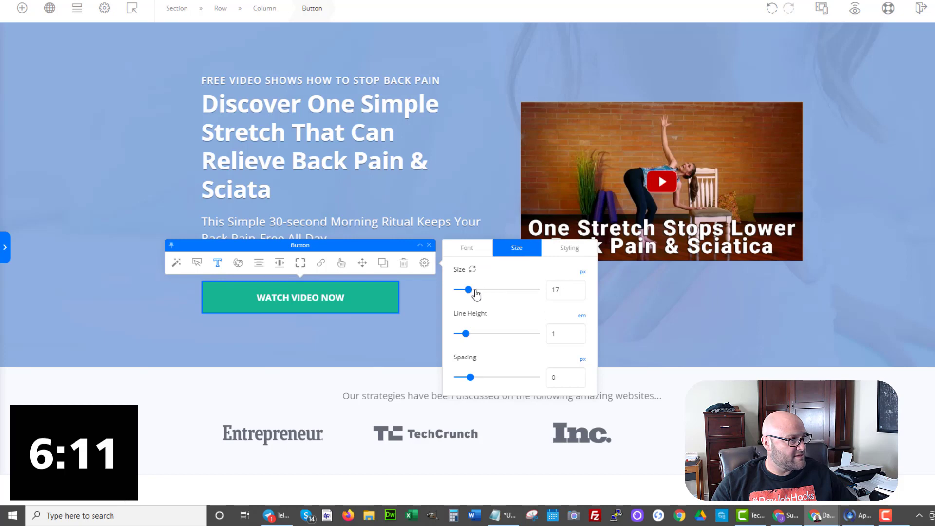
drag(477, 291, 488, 296)
Enlarge the Morning Ritual subheadline from 22 px to 27 px
click(244, 223)
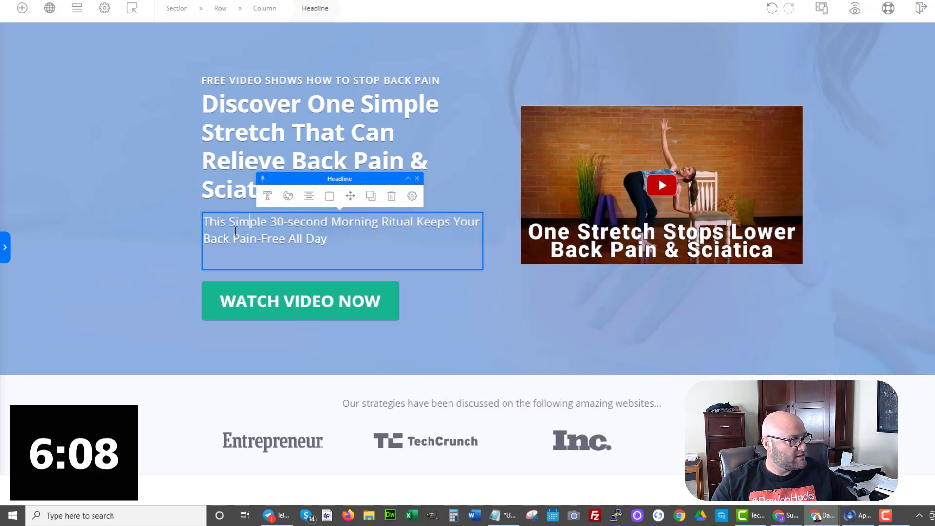
click(270, 195)
click(504, 183)
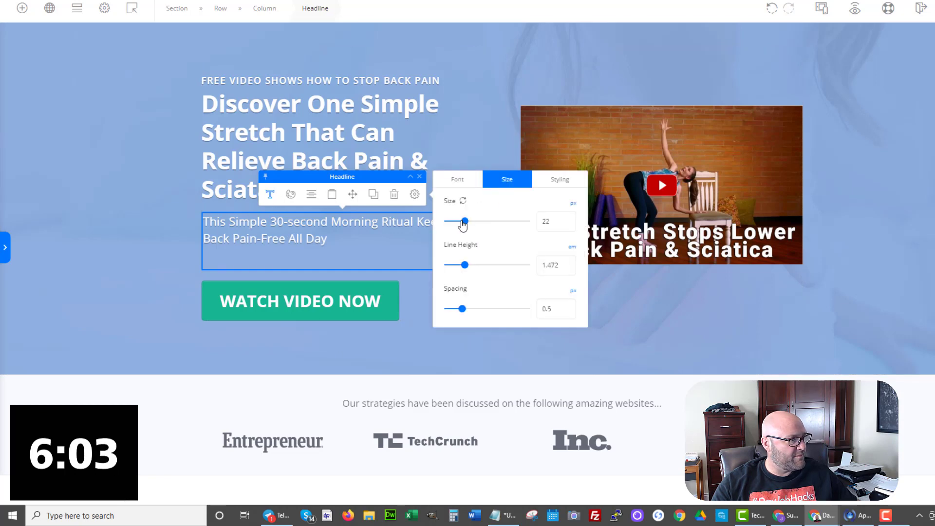
drag(466, 223, 472, 224)
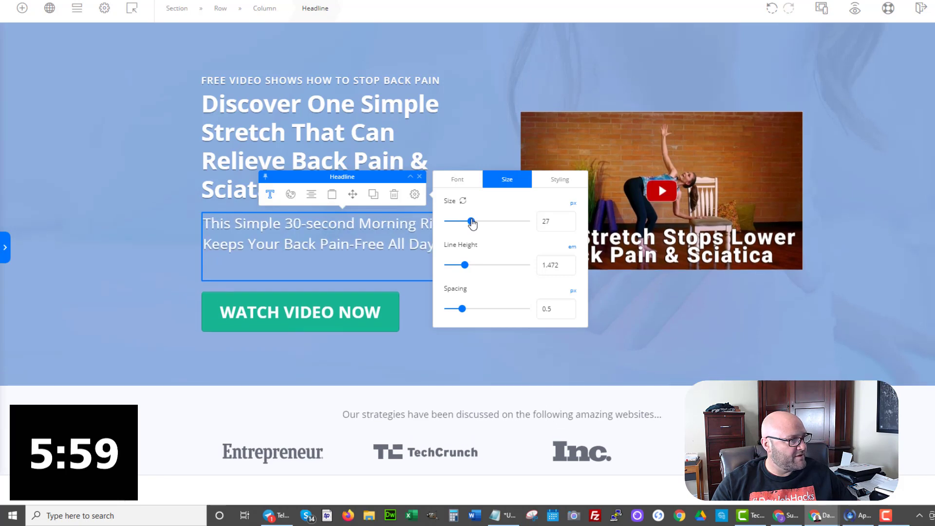
click(89, 159)
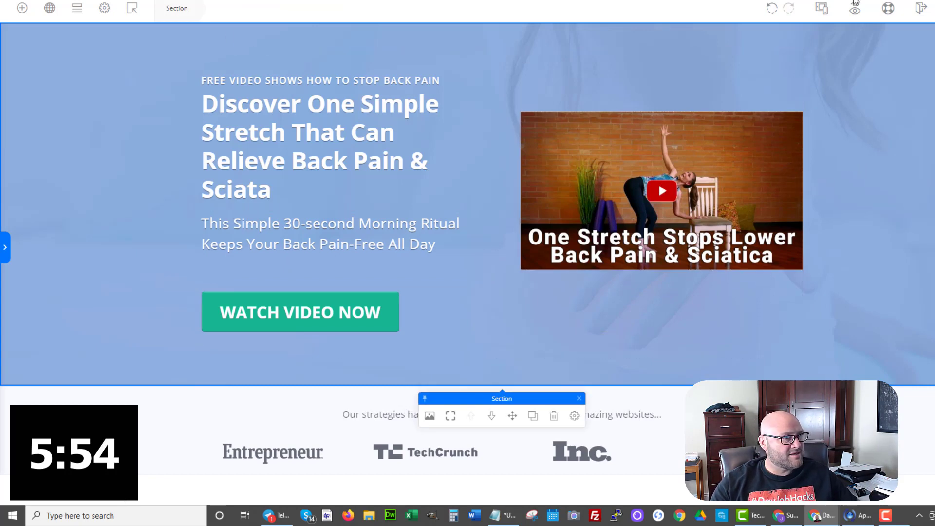
Check the page in Tablet and Mobile previews, return to Desktop, and show the popup overlay options
click(822, 8)
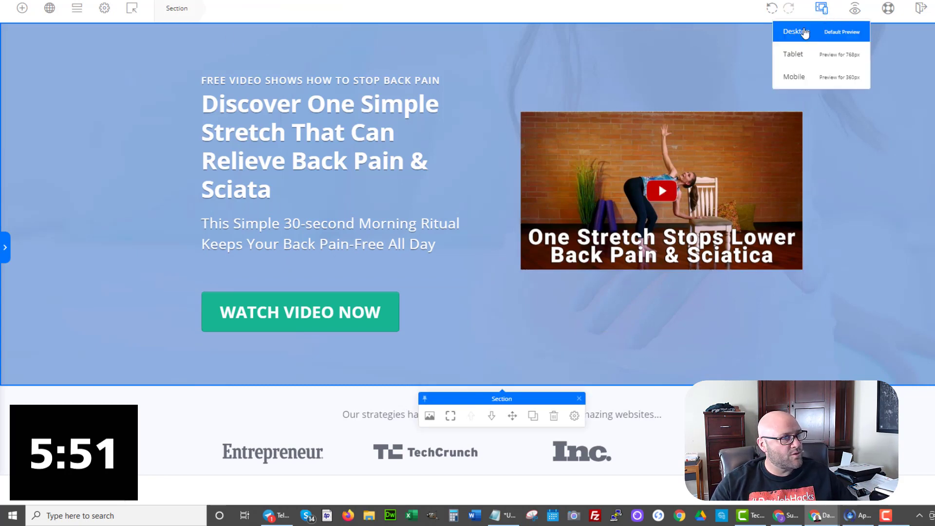
click(794, 54)
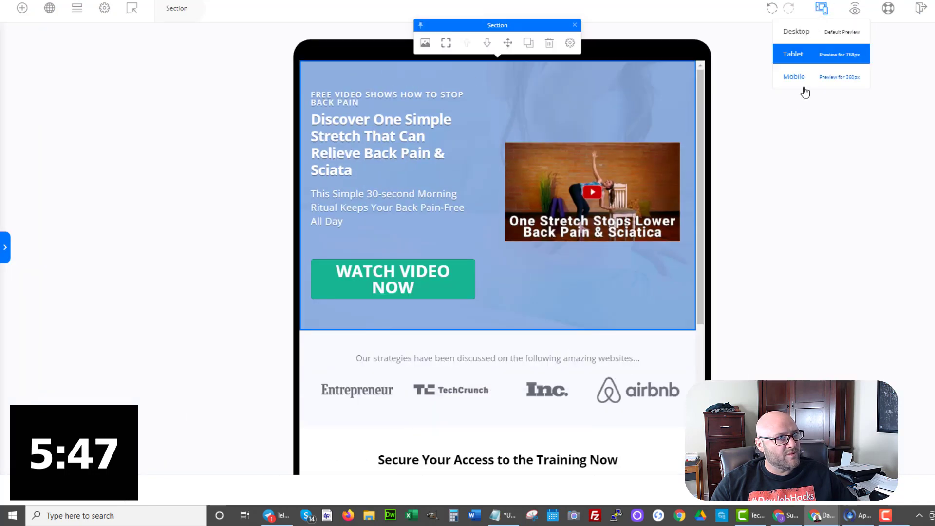
mouse_move(821, 13)
click(789, 85)
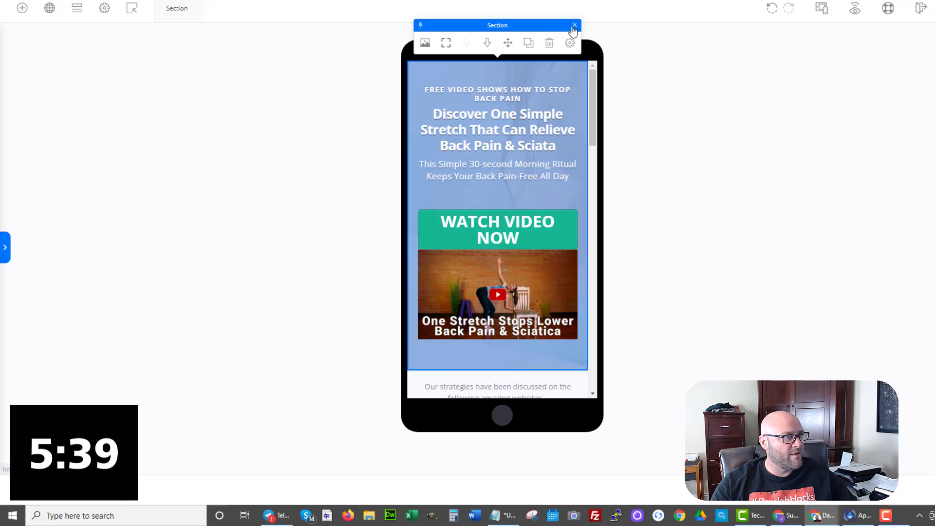
click(822, 8)
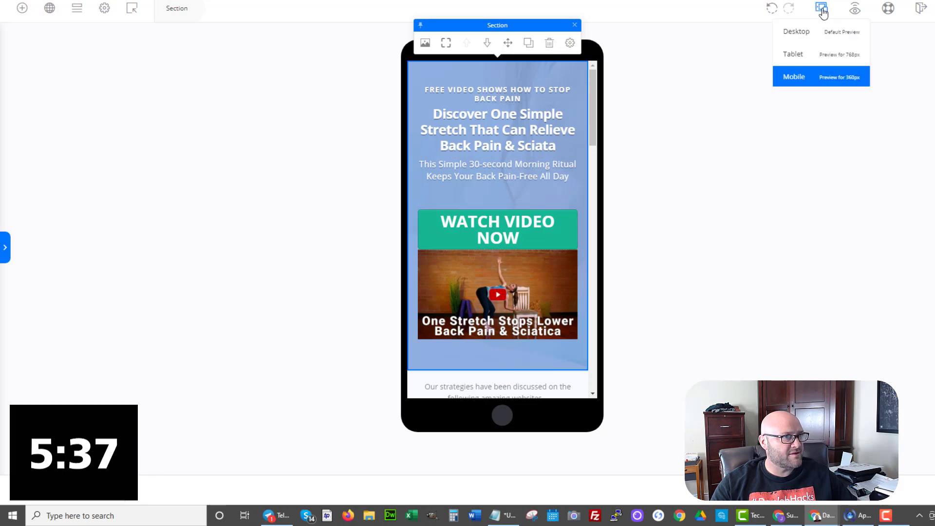
click(796, 32)
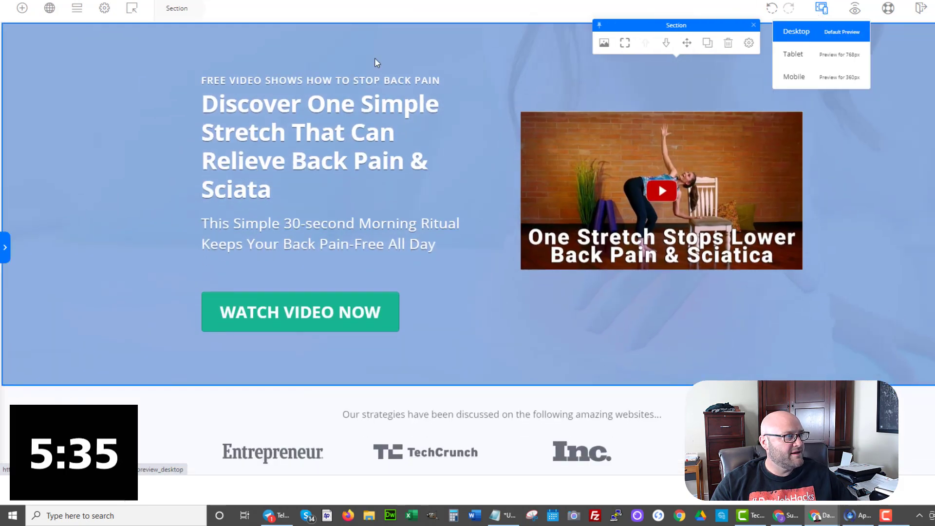
click(131, 8)
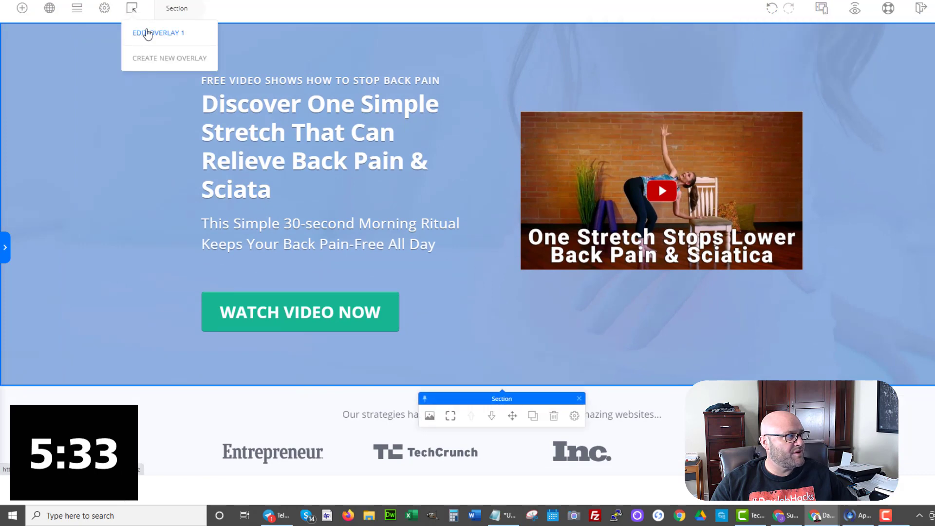
Give the Overlay 1 popup row a lighter pale teal background colour
click(159, 34)
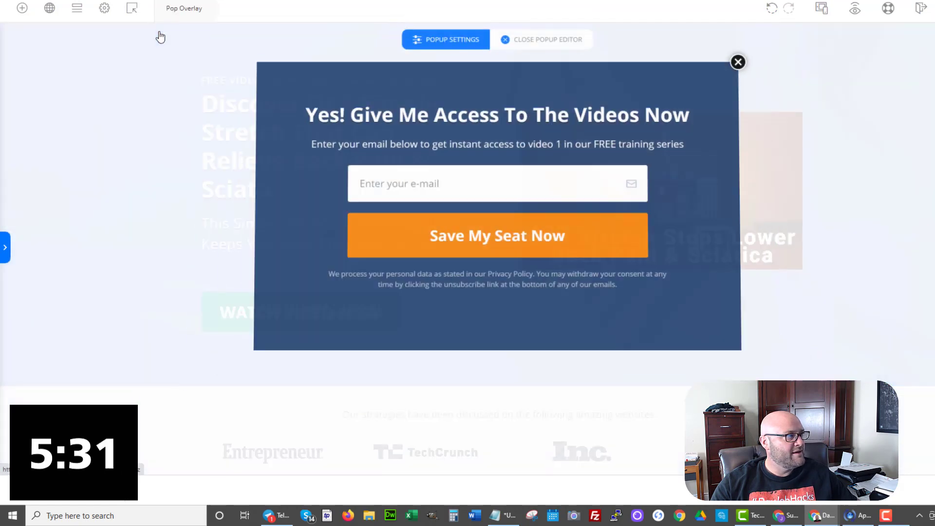
click(338, 89)
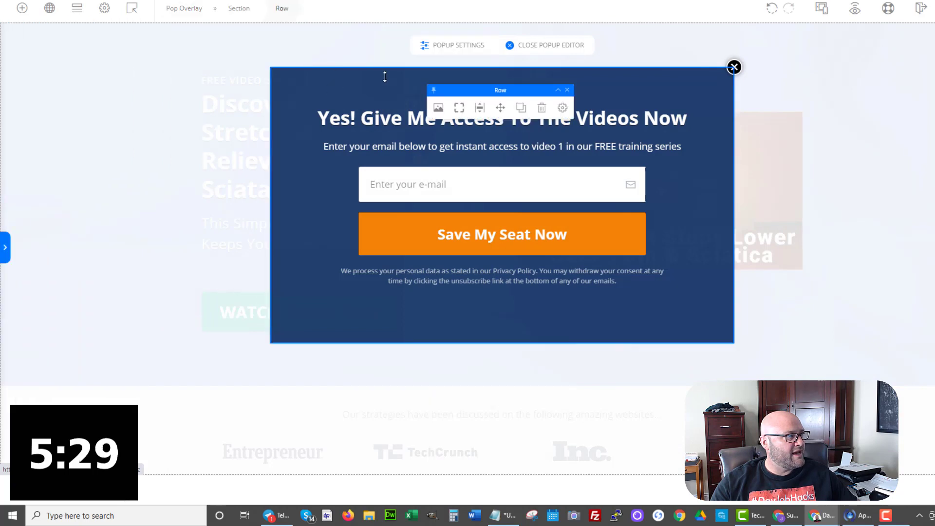
click(440, 49)
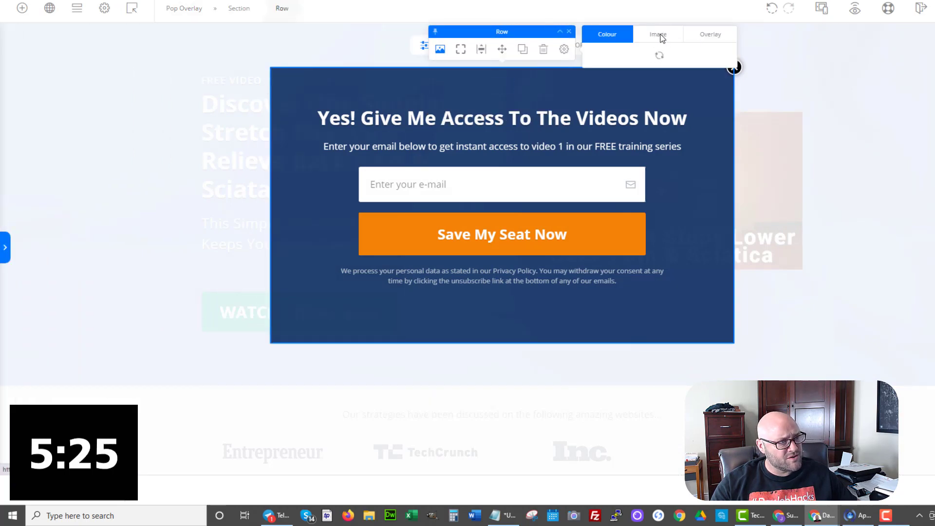
click(707, 39)
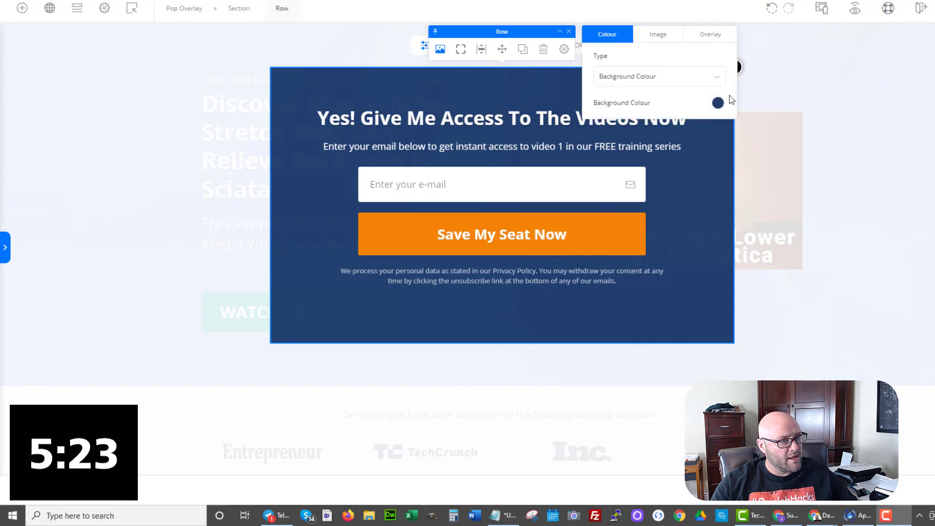
click(718, 104)
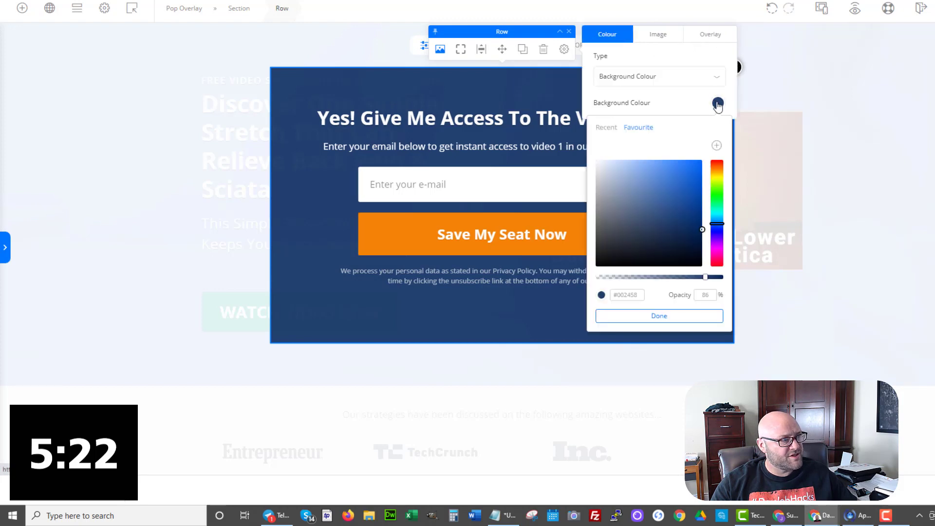
click(640, 191)
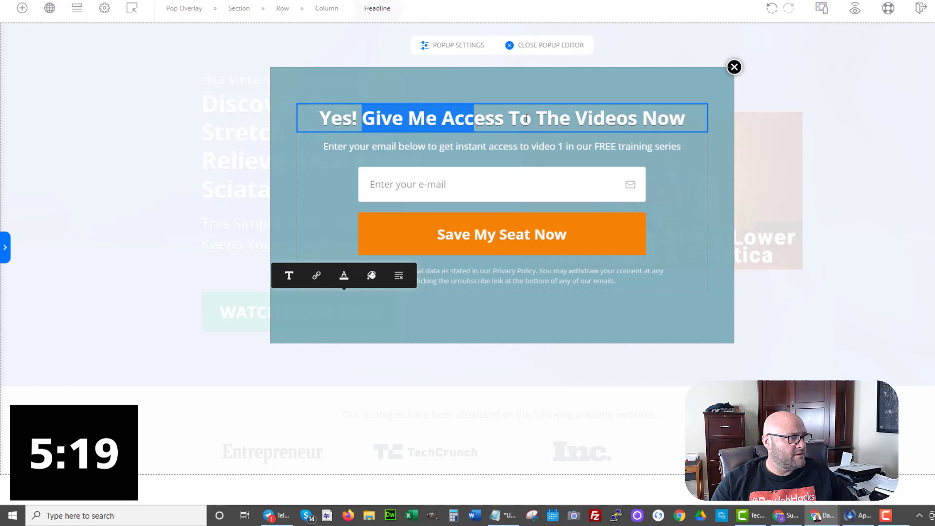
Change the popup headline to 'Yes! SHOW ME THE VIDEO' and end the subtext with 'watch for free.'
drag(474, 118, 687, 115)
text(S)
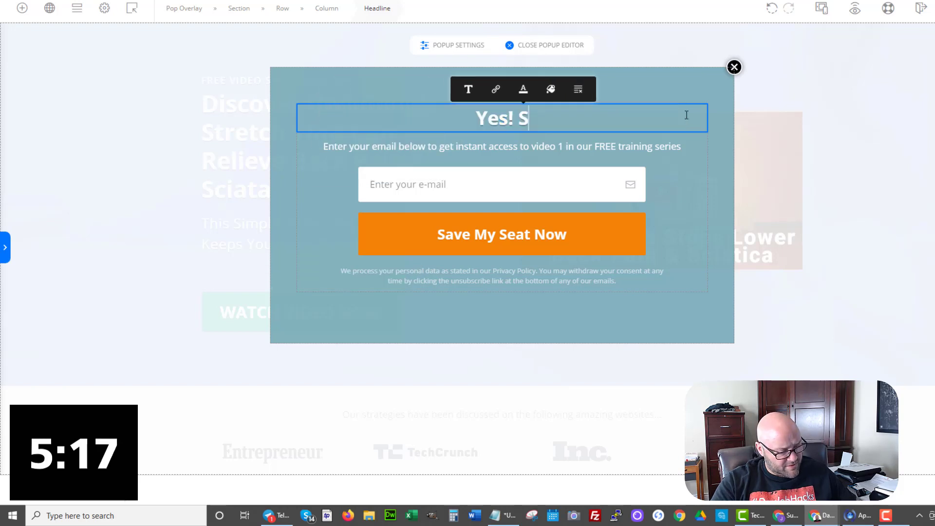
text(HOW ME THE)
drag(437, 146, 679, 146)
text(W)
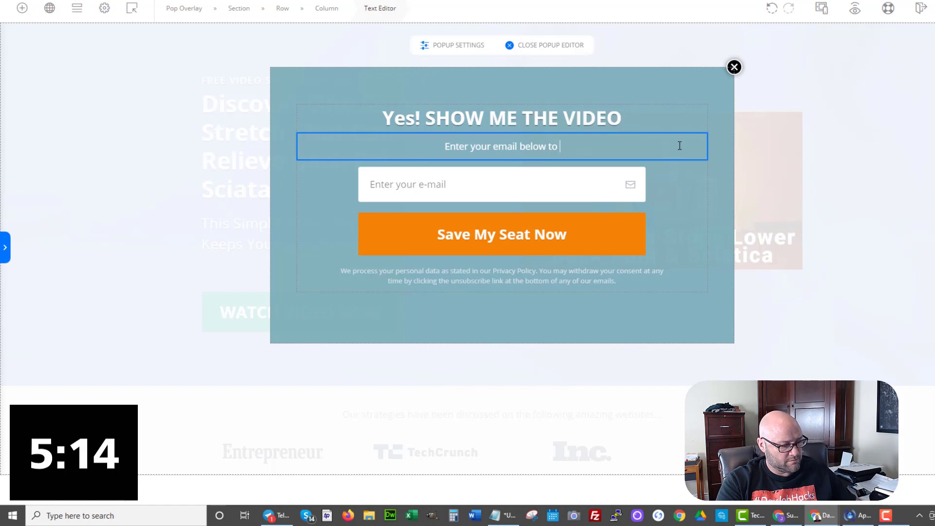
key(BackSpace)
text(watch for free)
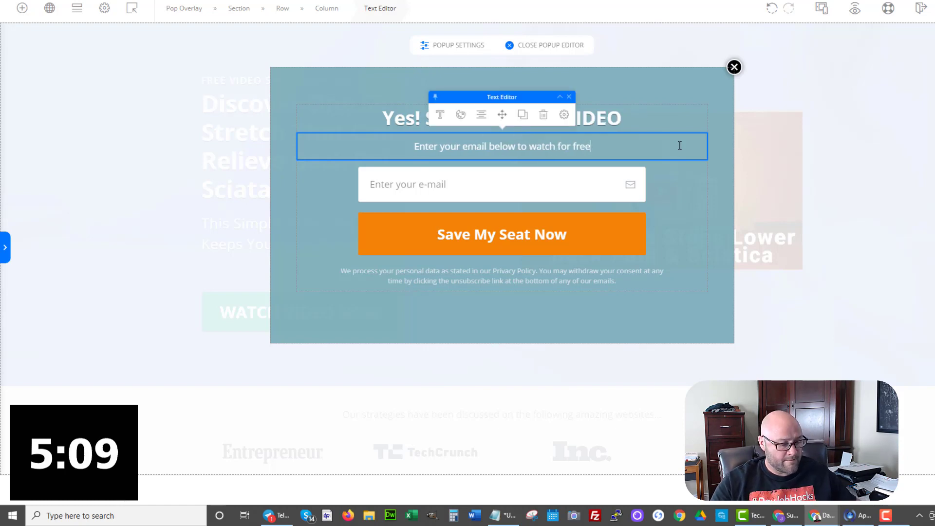
text(.)
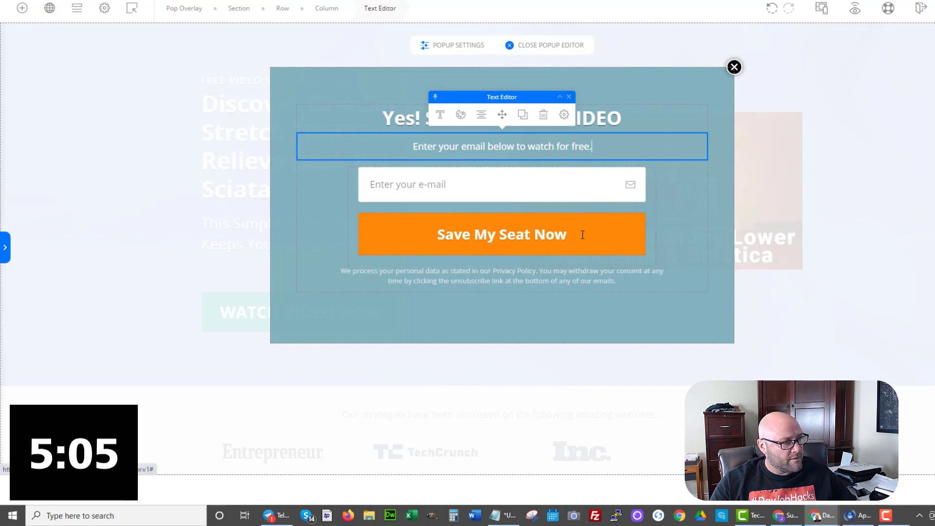
Relabel the popup button 'Play Video' and give it a green preset style
triple_click(549, 237)
text(Pl)
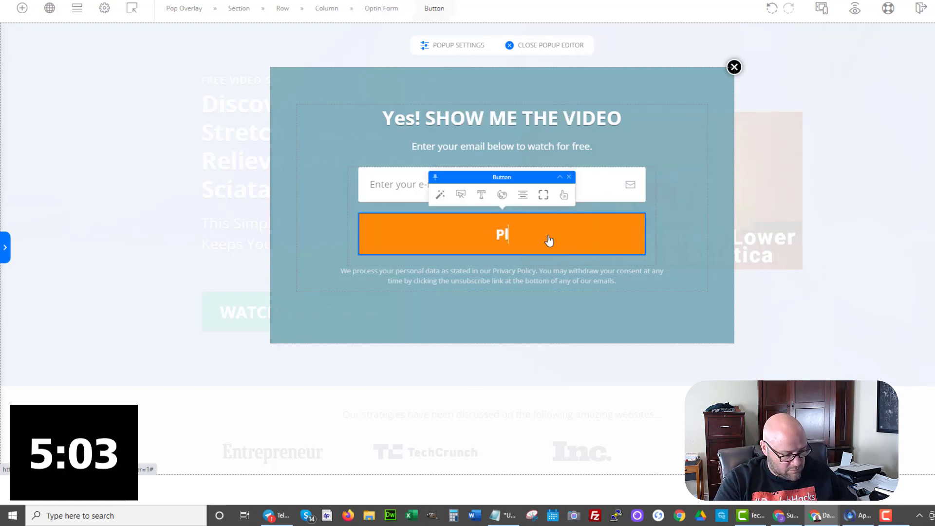
text(a)
key(BackSpace)
text(y)
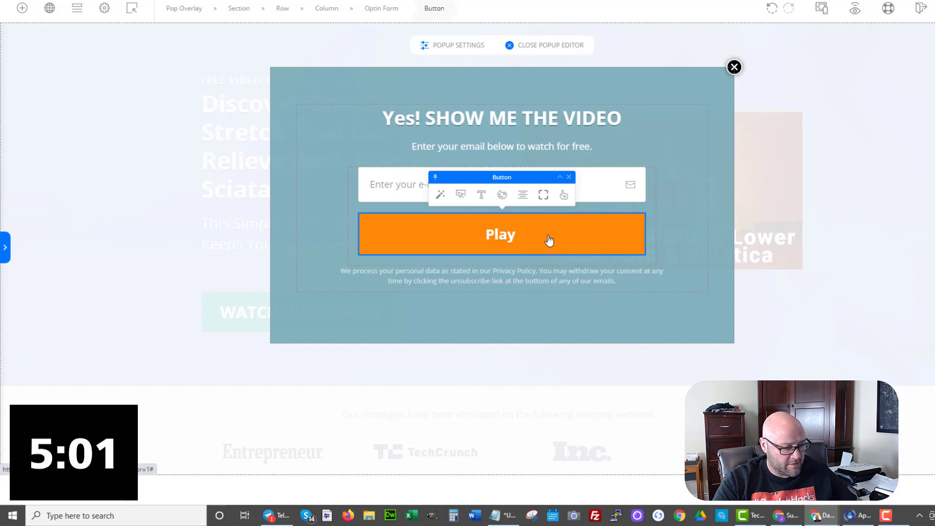
text( Video)
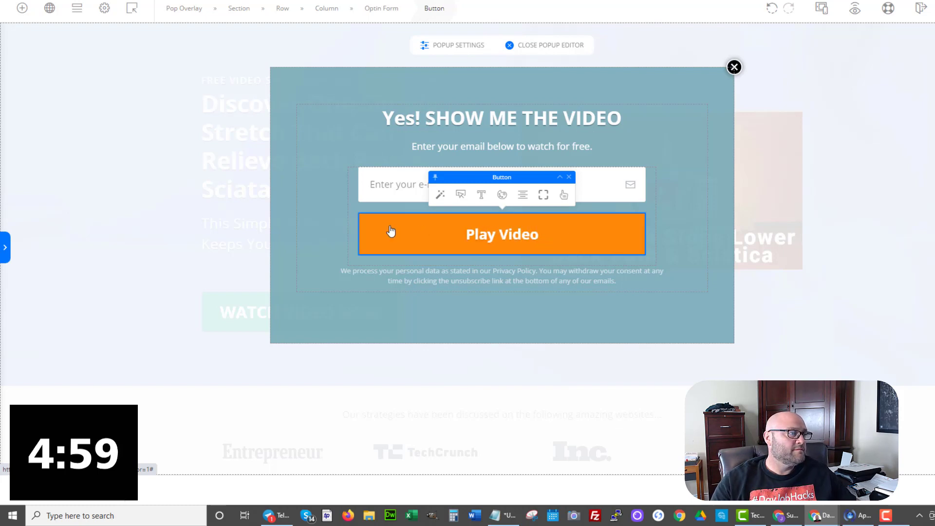
click(440, 194)
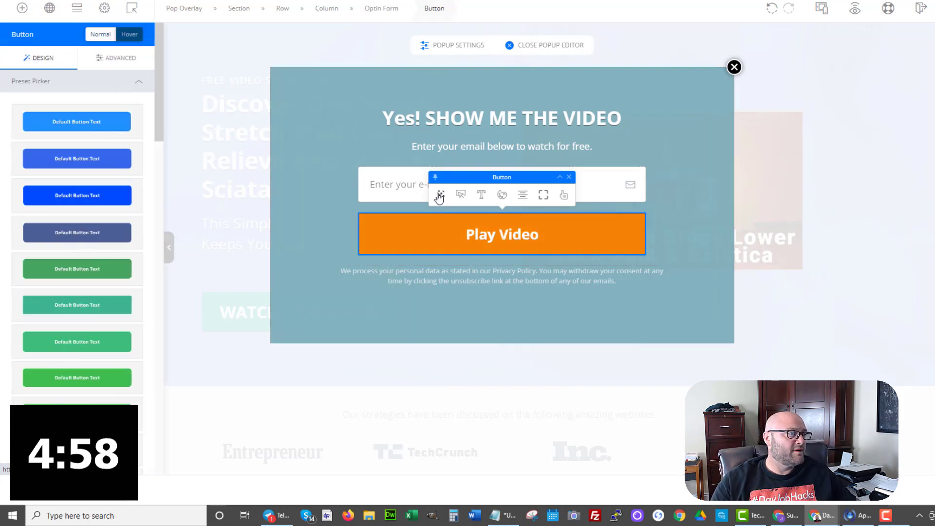
click(67, 306)
Retype the popup headline as 'Yes! Show Me How To Stop Back Pain'
drag(437, 119, 622, 119)
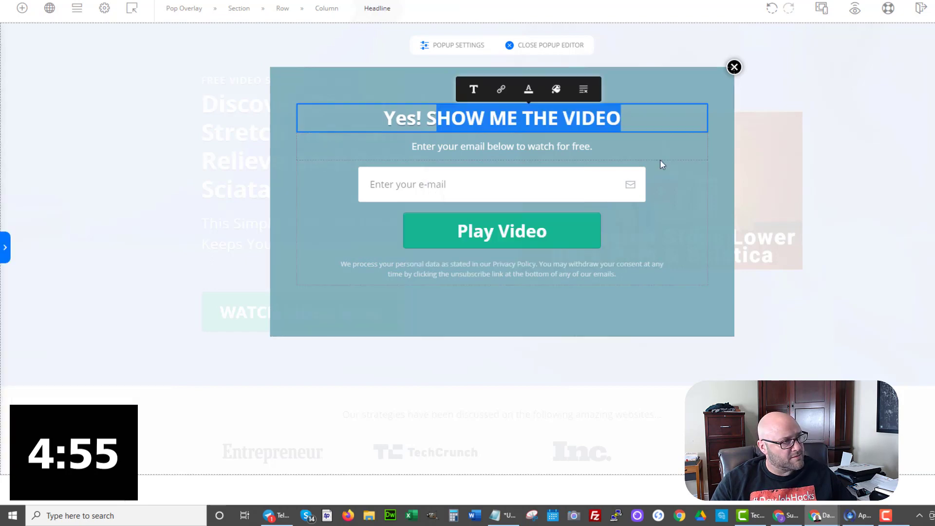
text(ho)
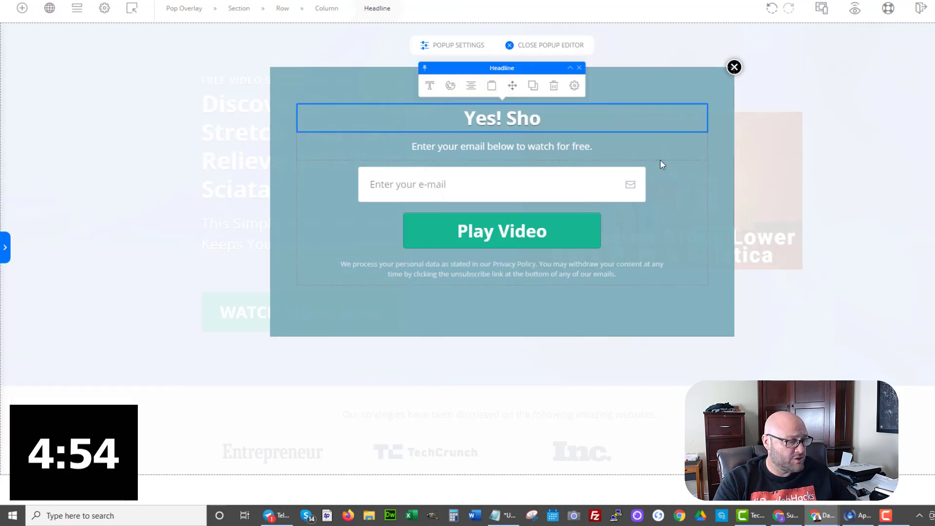
text(w Me How To)
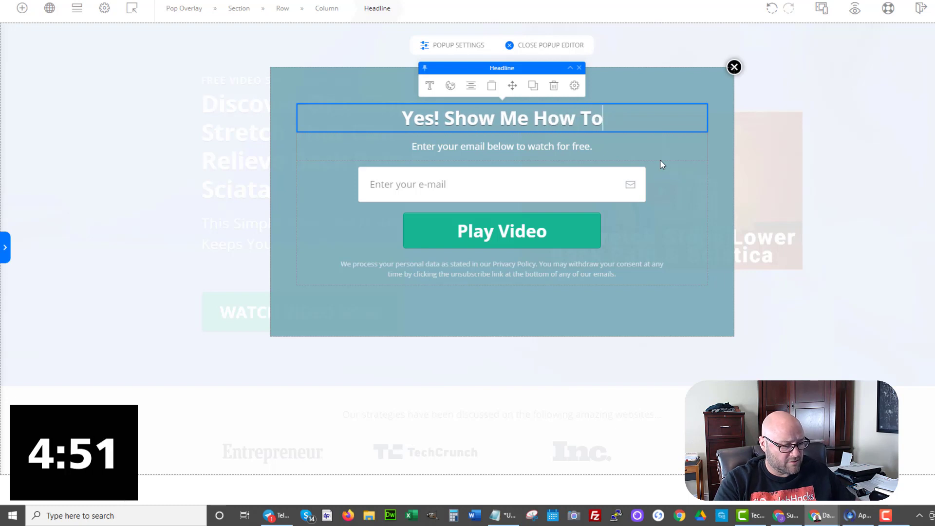
text( Stop )
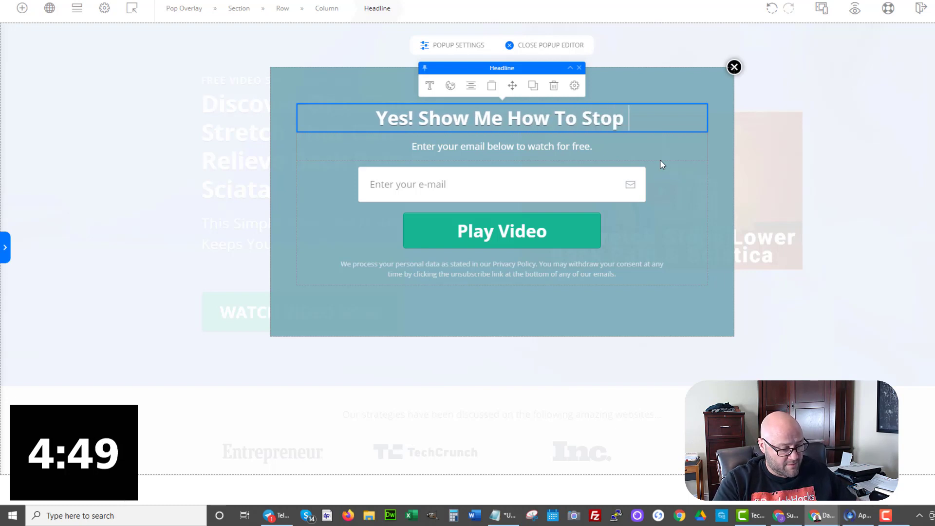
text(Back Pain)
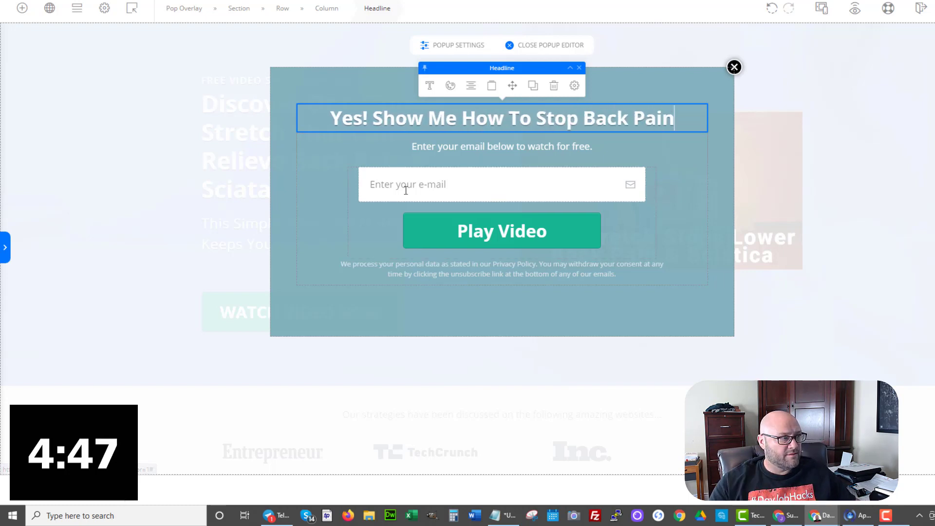
click(405, 189)
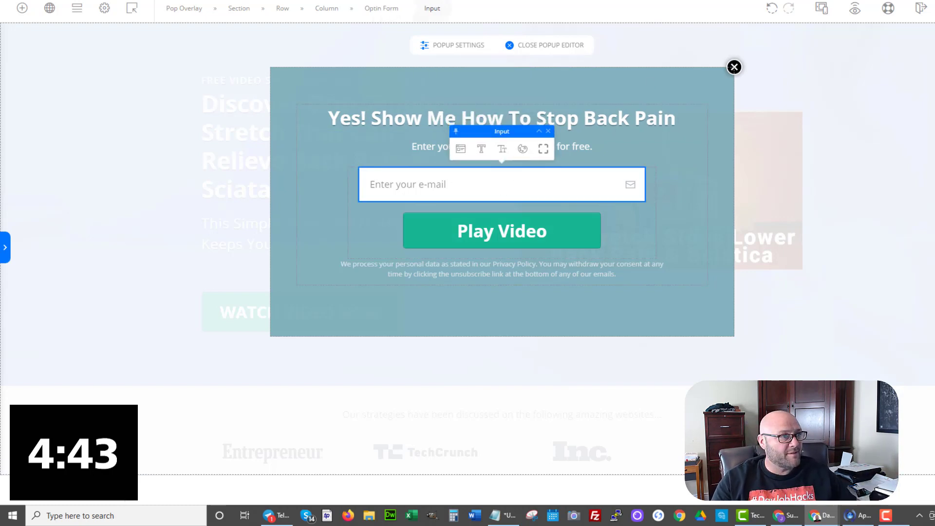
key(Escape)
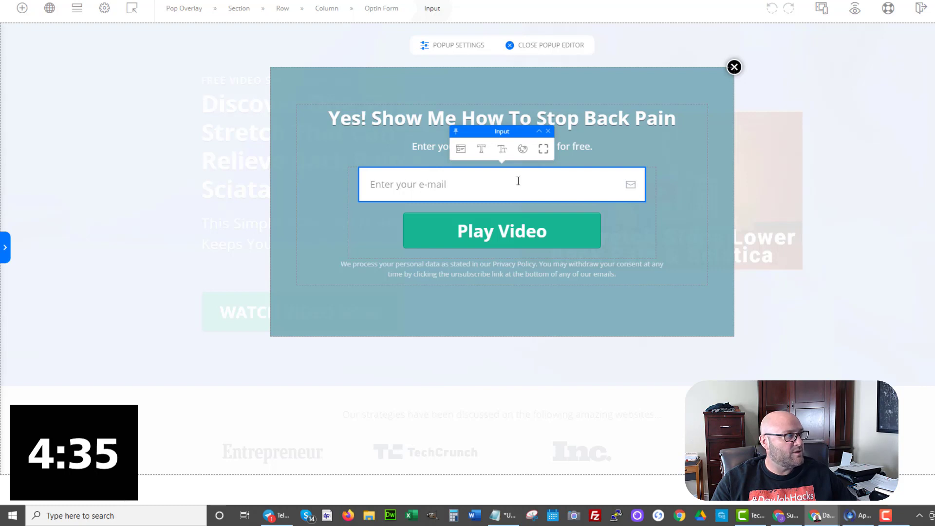
Switch the opt-in form's integration to send sign-ups to Aweber
click(379, 10)
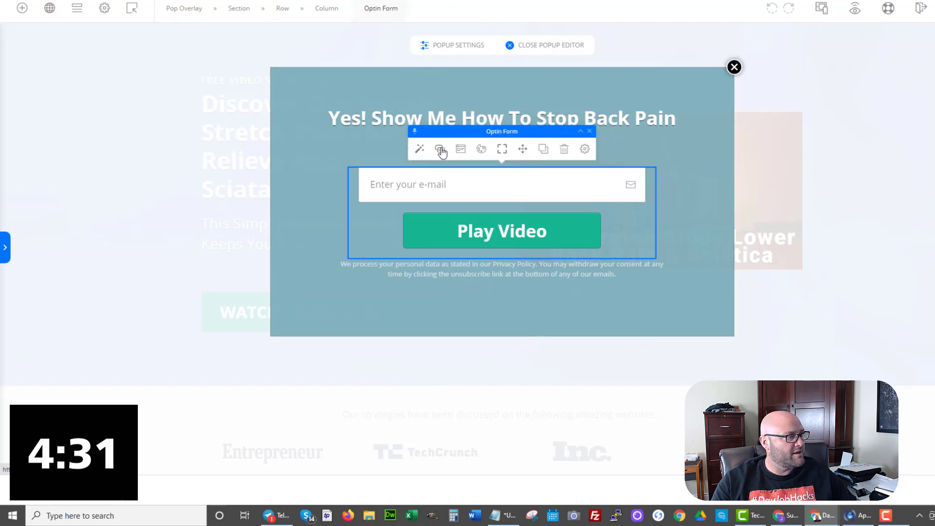
click(440, 152)
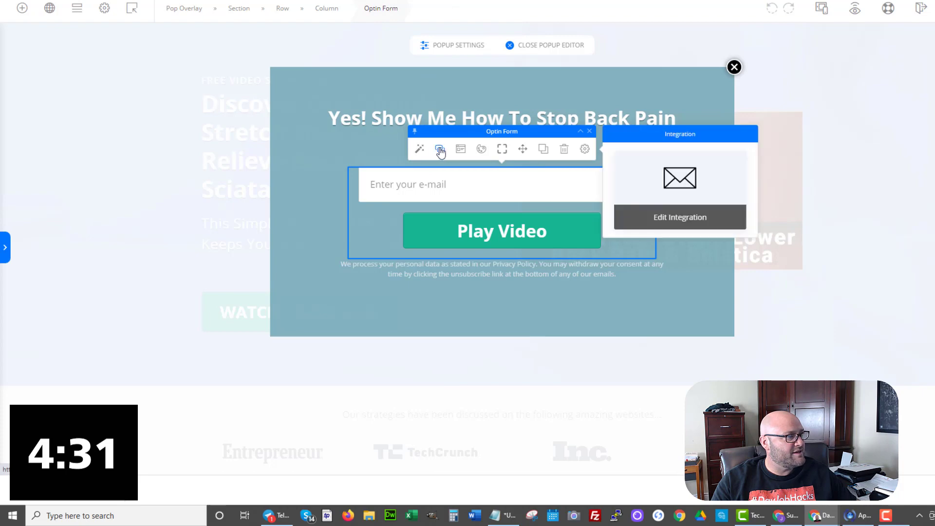
click(684, 217)
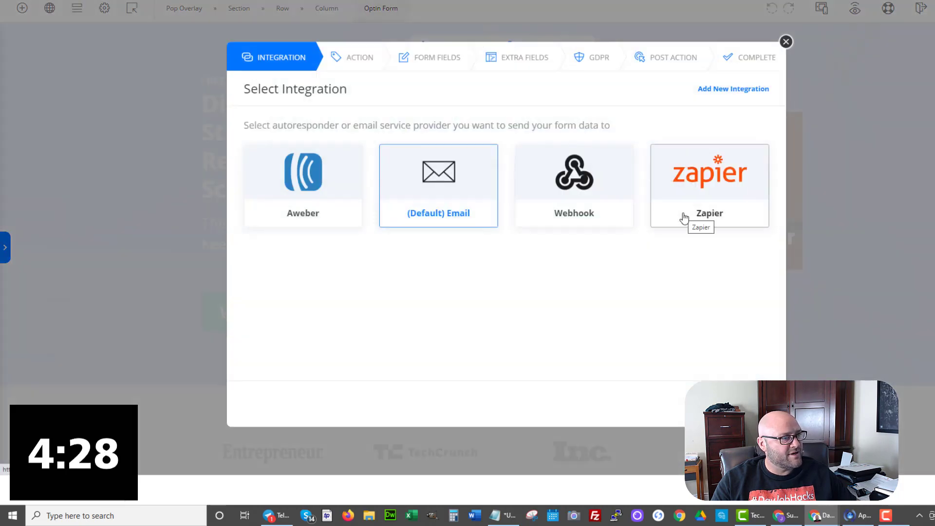
click(323, 171)
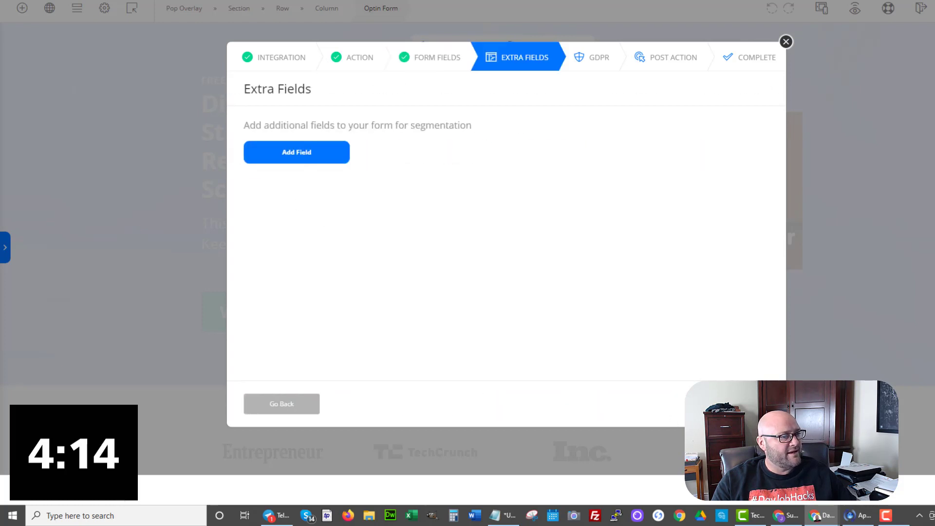
Set the form's post action to Redirect to URL and paste over the existing address
click(740, 404)
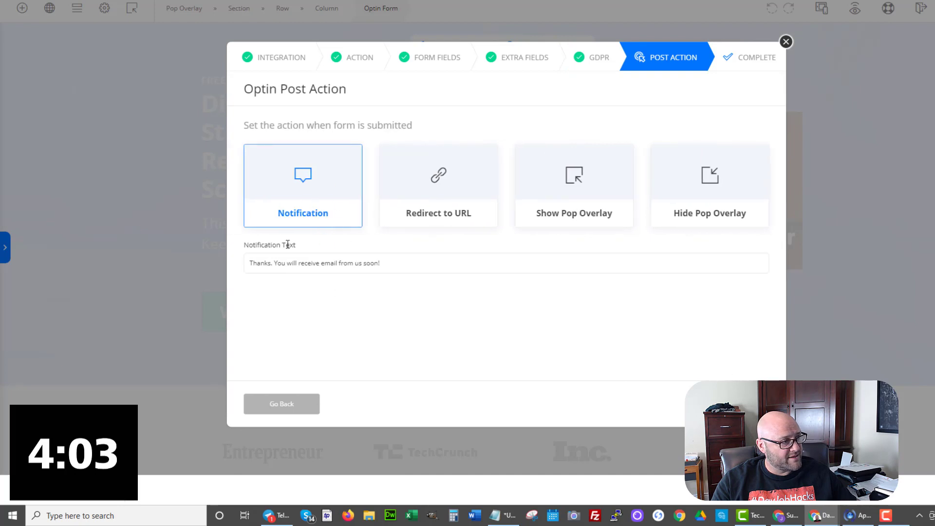
click(435, 177)
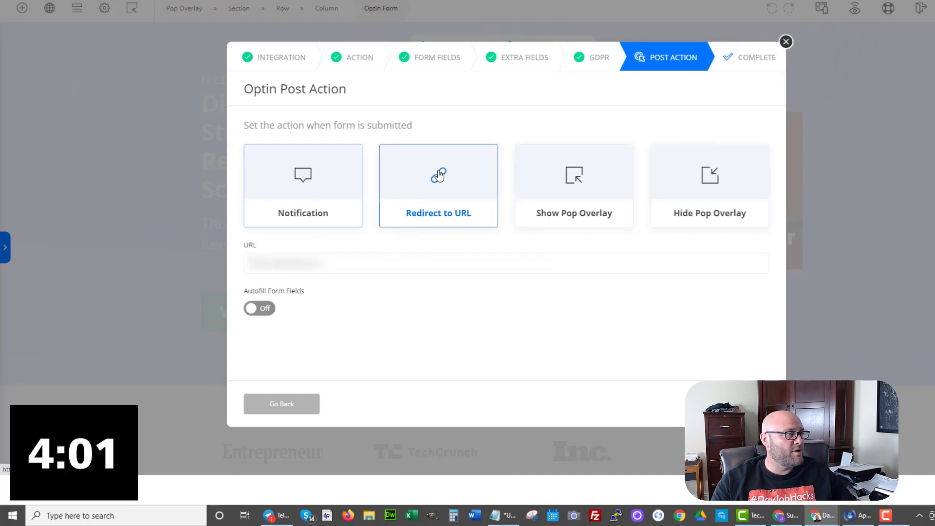
drag(336, 264, 239, 270)
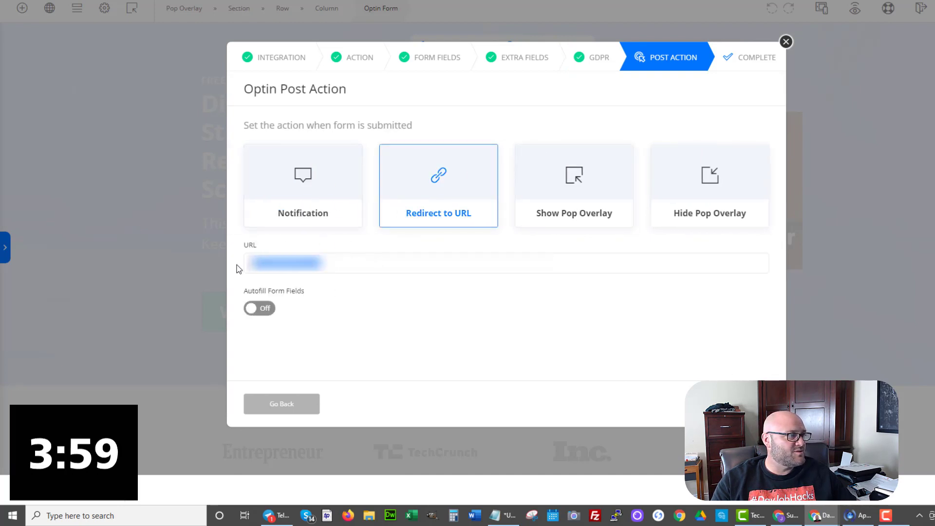
key(ctrl+v)
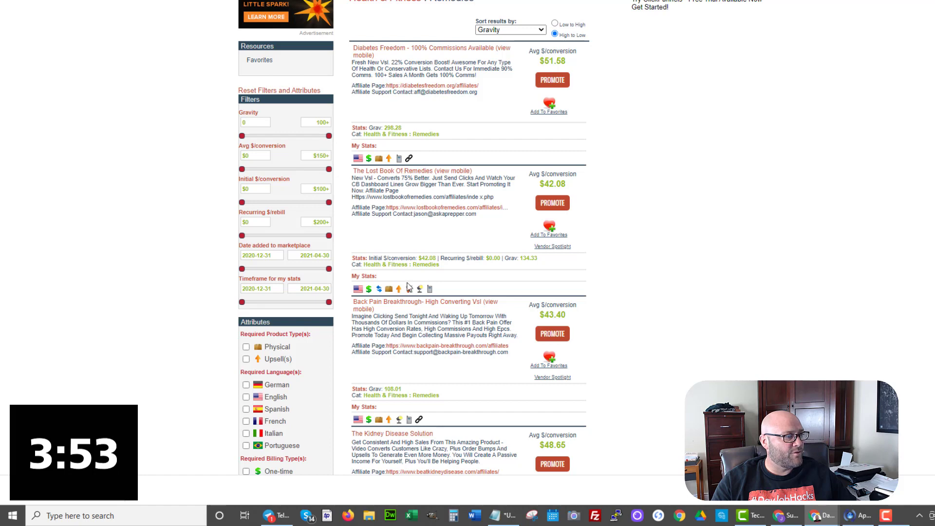
Generate a ClickBank HopLink for the Back Pain Breakthrough offer and close the generator
click(552, 334)
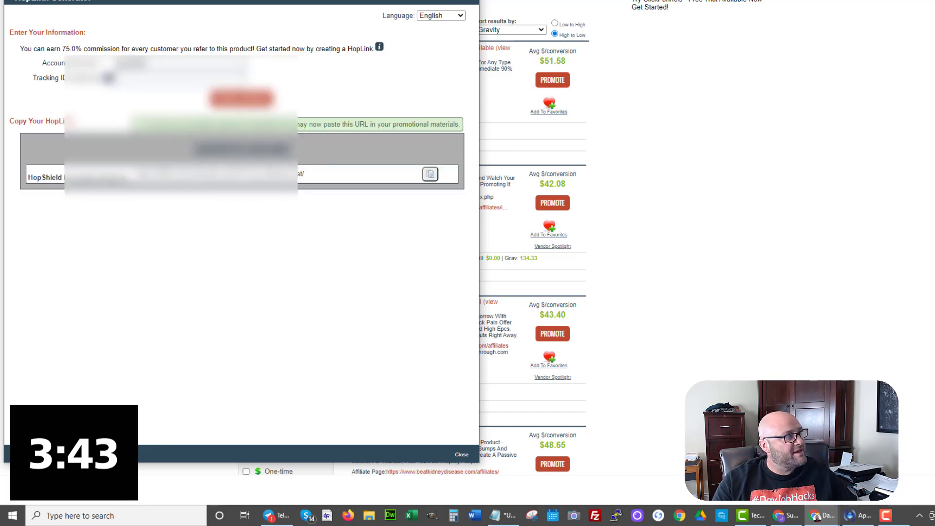
key(Escape)
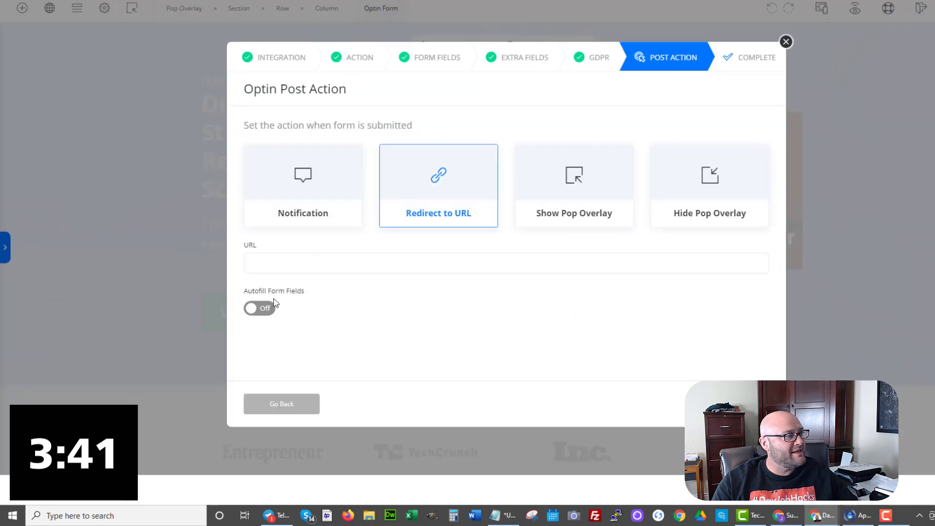
Paste the ClickBank HopLink as the redirect URL, enable Autofill Form Fields, and complete the setup
right_click(268, 259)
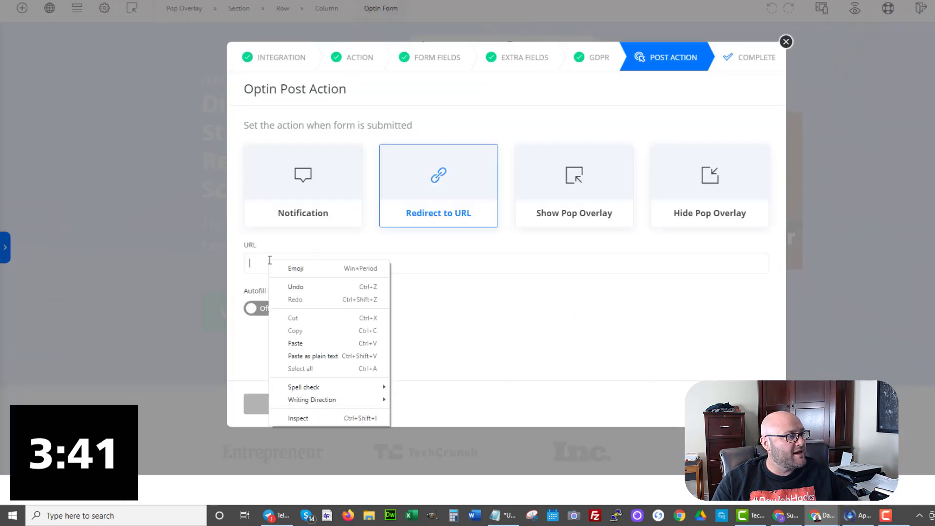
click(306, 337)
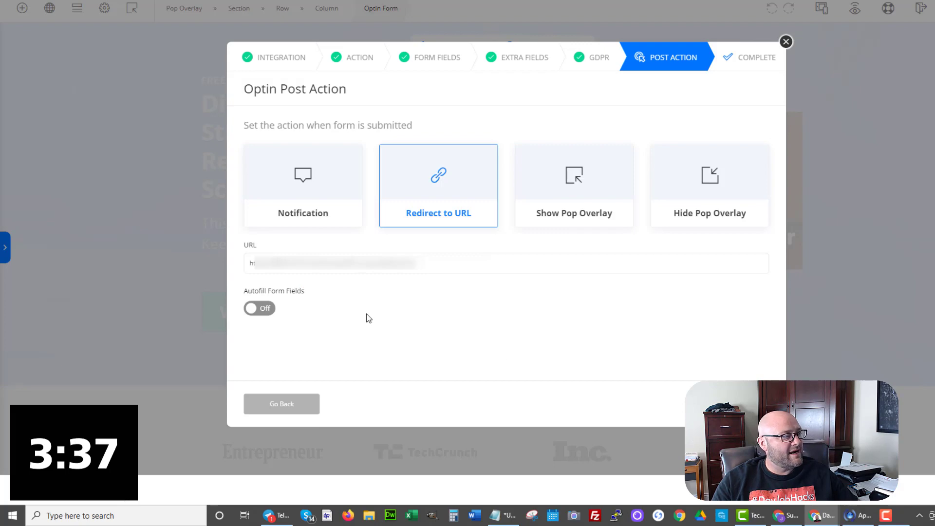
click(259, 308)
click(731, 403)
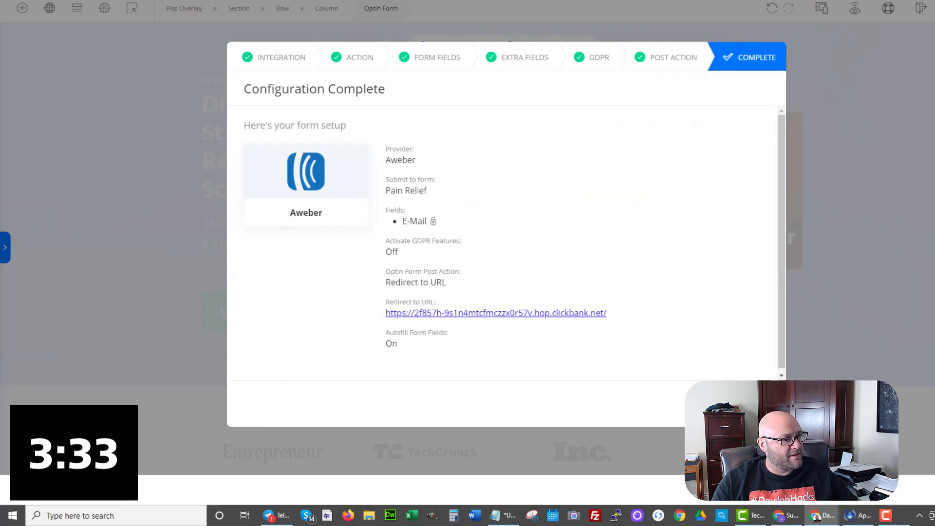
click(731, 404)
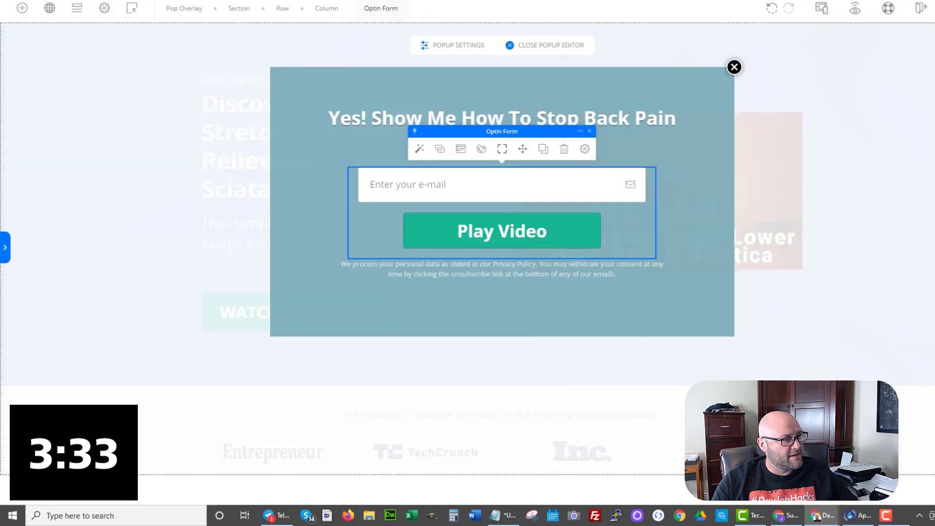
Link the stretch-video thumbnail image to Show Popup Overlay with trigger Overlay 1
click(733, 68)
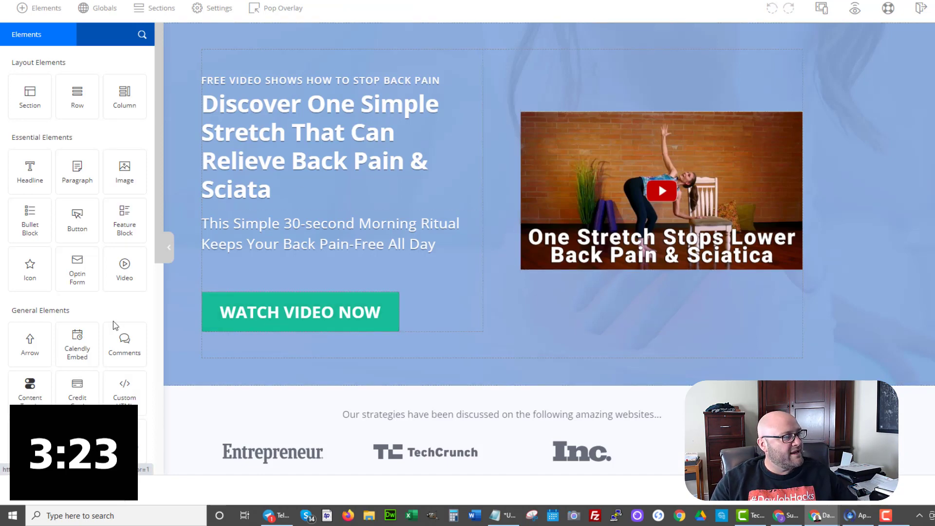
click(630, 131)
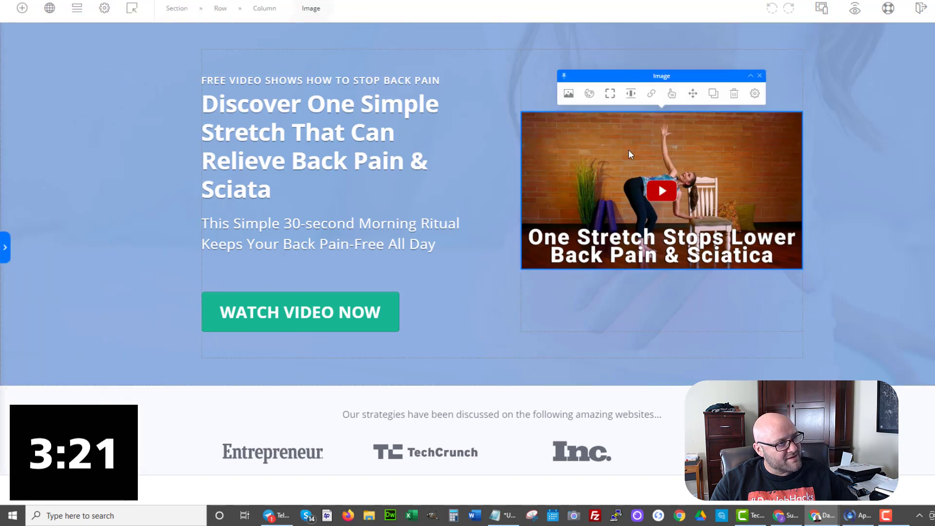
click(651, 93)
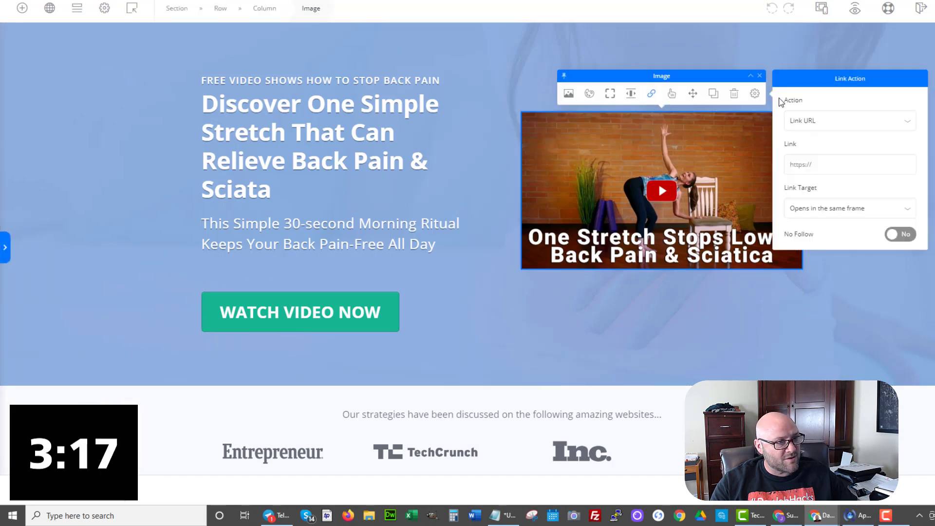
click(811, 123)
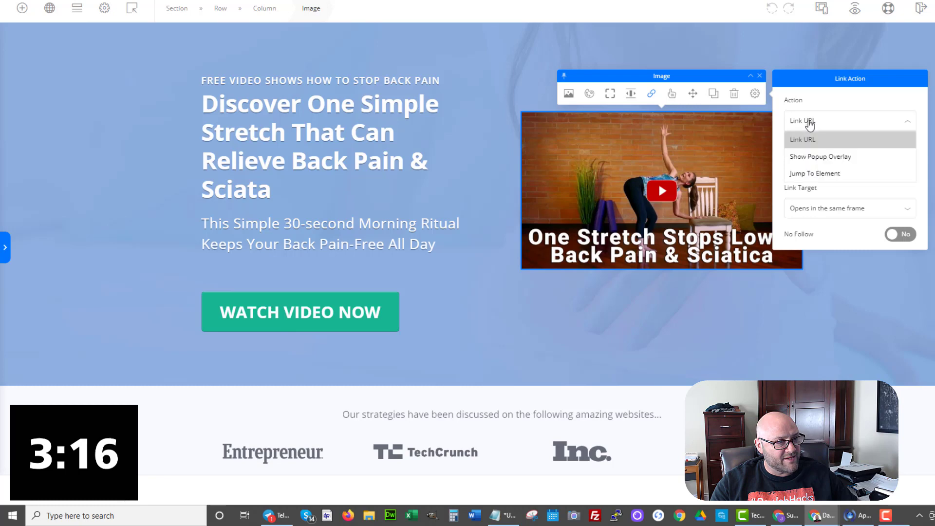
click(817, 158)
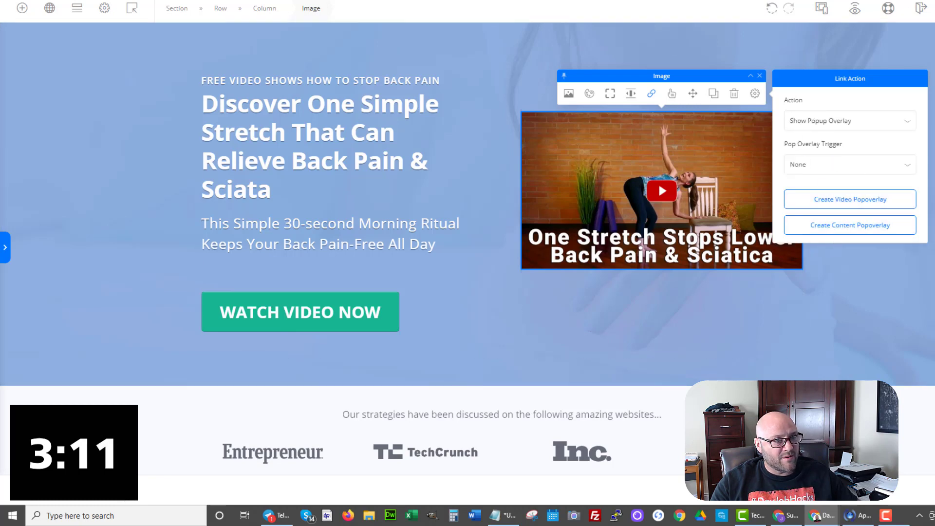
click(825, 168)
click(796, 222)
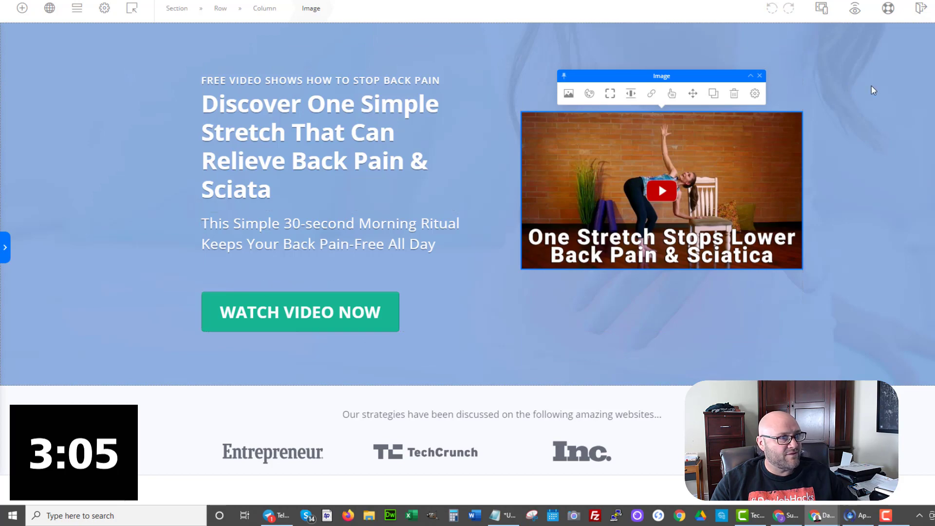
Confirm the orange GET ACCESS TO VIDEO 1 NOW button's Link Action is Show Popup Overlay, Overlay 1
scroll(467, 302, down, 5)
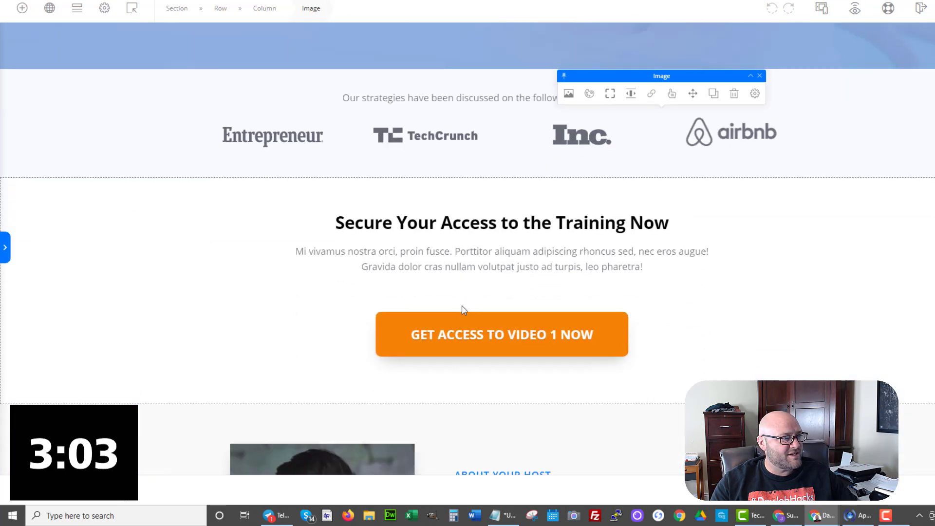
scroll(442, 327, down, 3)
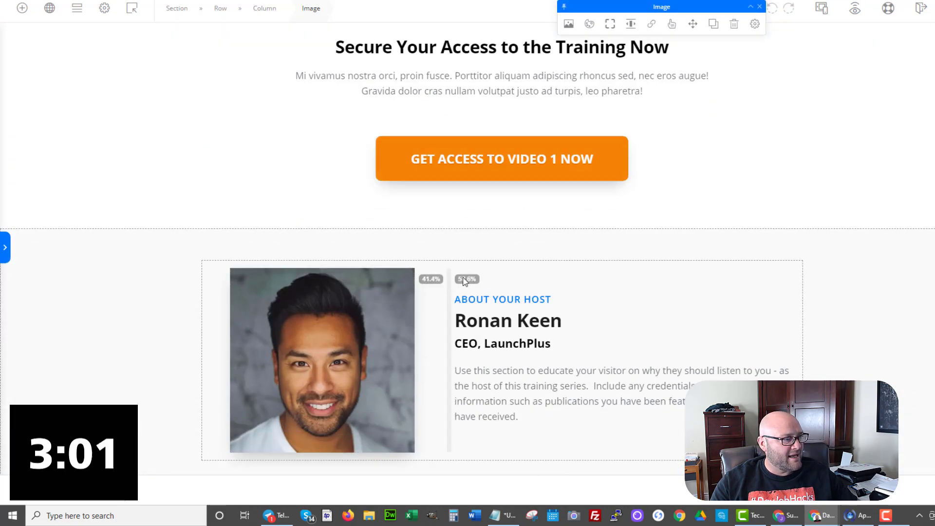
click(367, 335)
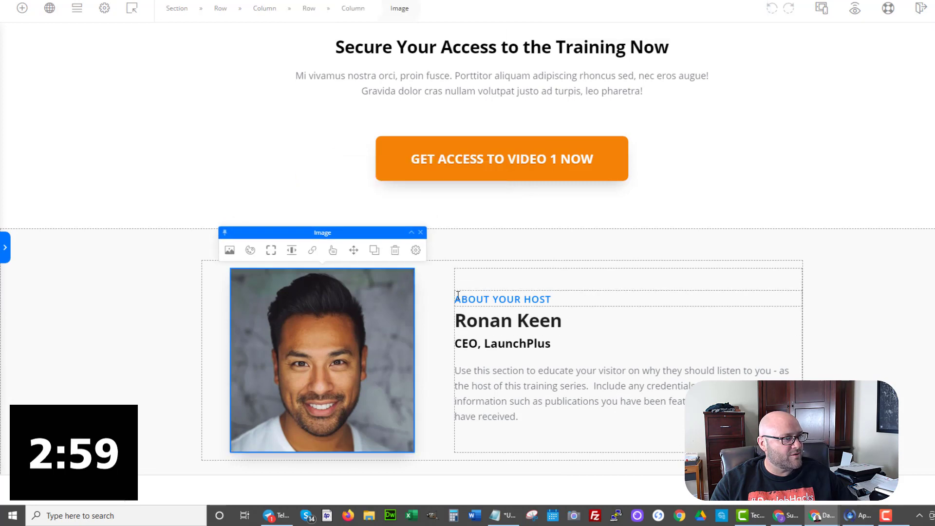
click(458, 297)
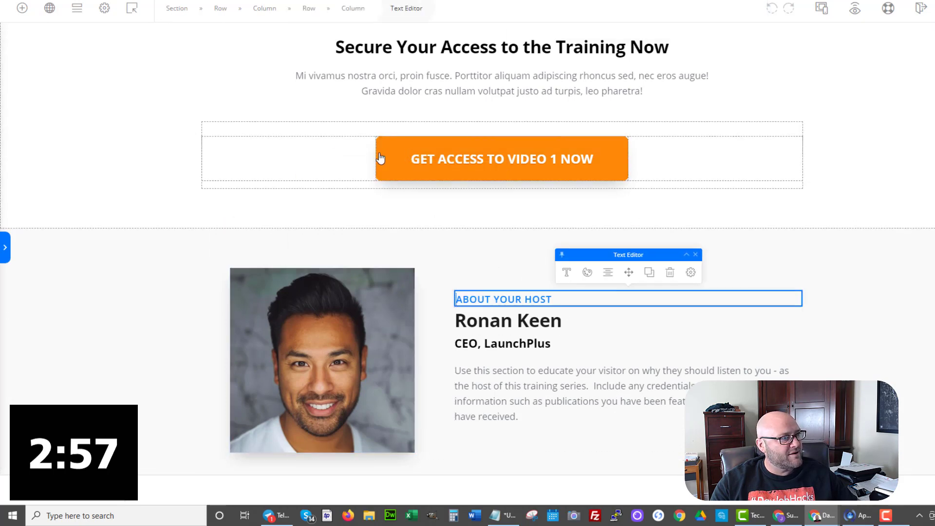
click(525, 171)
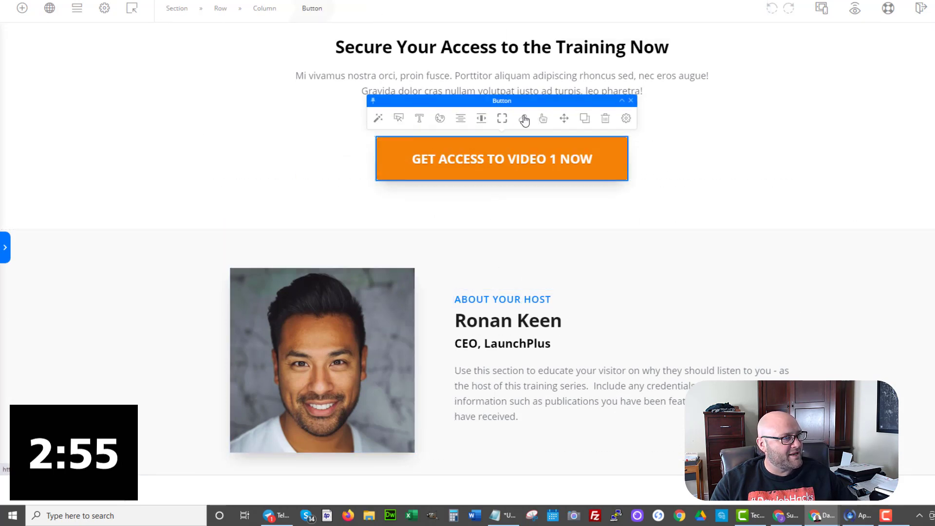
click(524, 120)
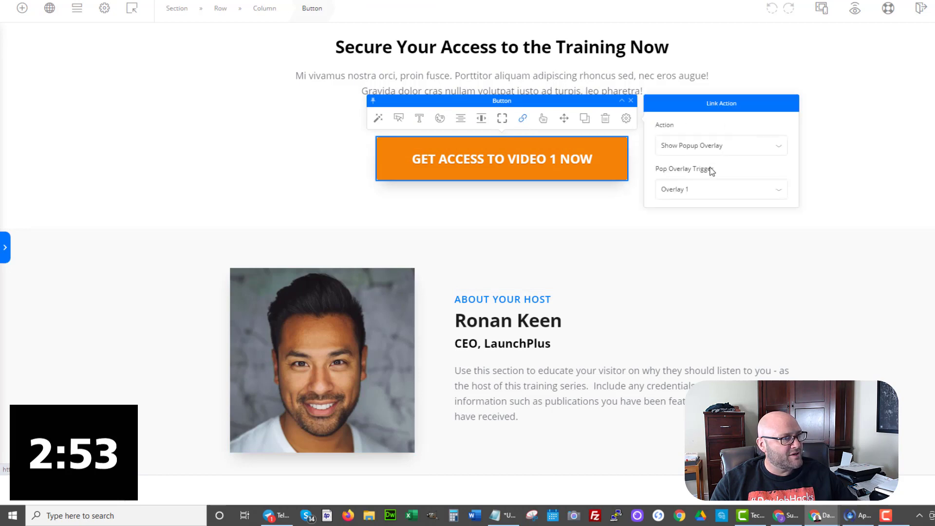
click(379, 120)
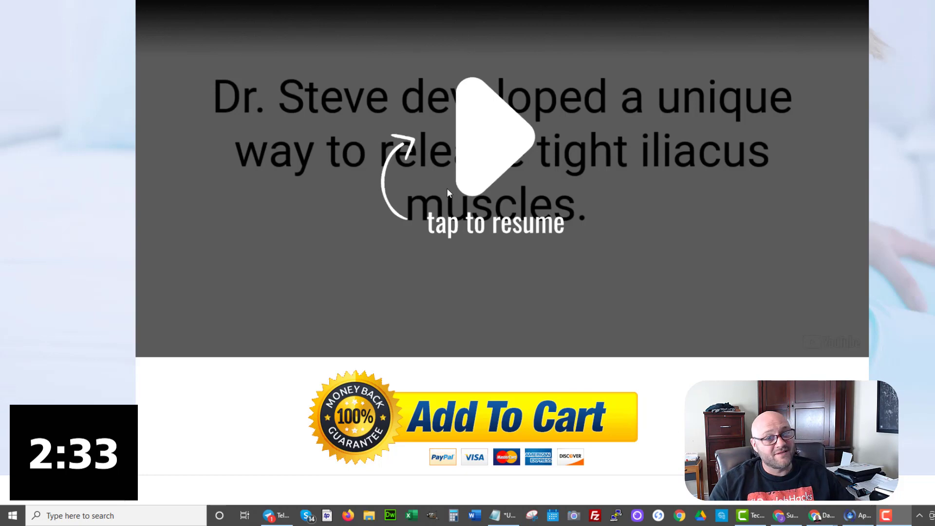
Resume the sales video and pause it on the 'provides immediate relief' caption
scroll(468, 170, up, 1)
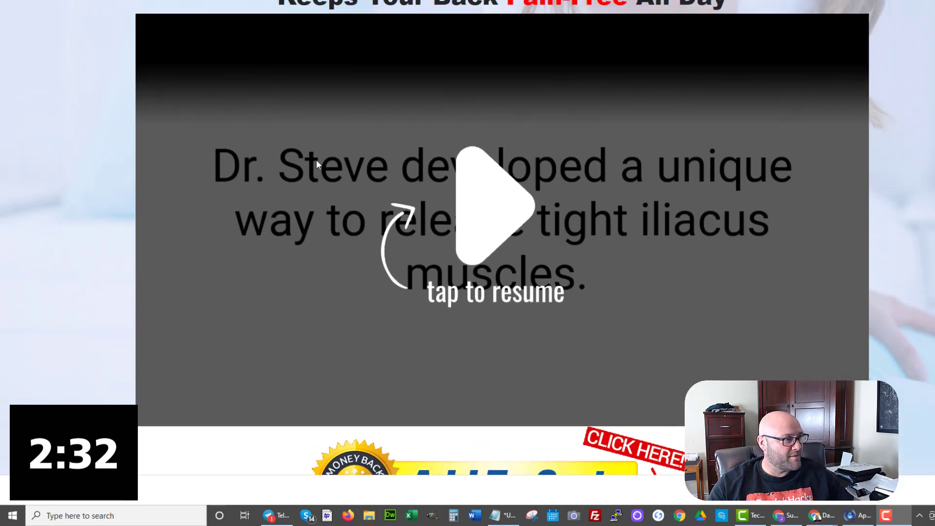
click(486, 211)
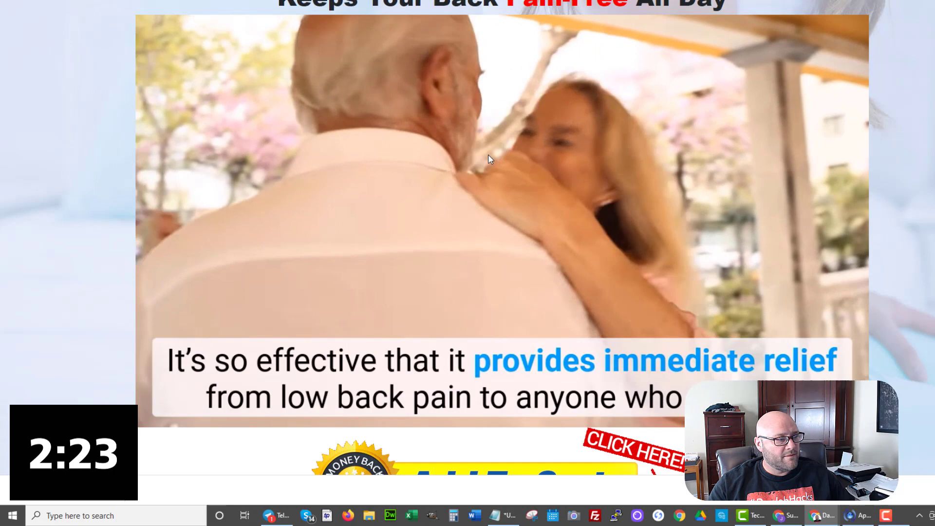
click(554, 131)
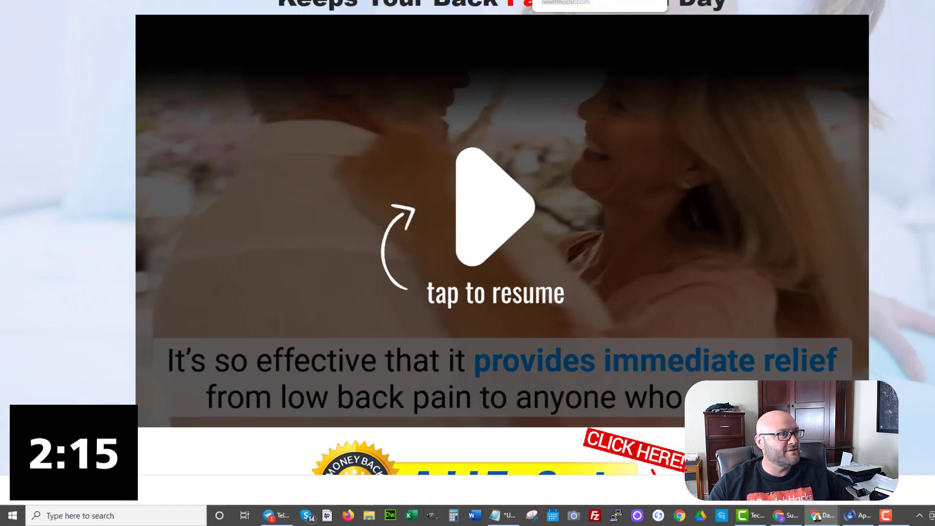
Replace the Secure Your Access heading with the video's immediate lower-back-pain relief line
click(536, 1)
scroll(485, 221, up, 4)
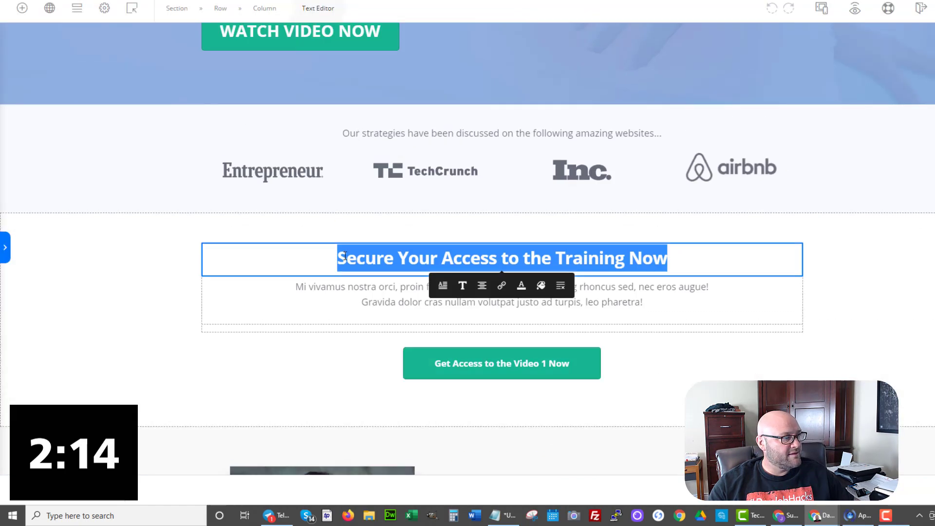
key(Left)
drag(337, 258, 701, 259)
text(So Effective it Provides Immediate Relief)
text(Effective it Provides Imm...m Lower Back )
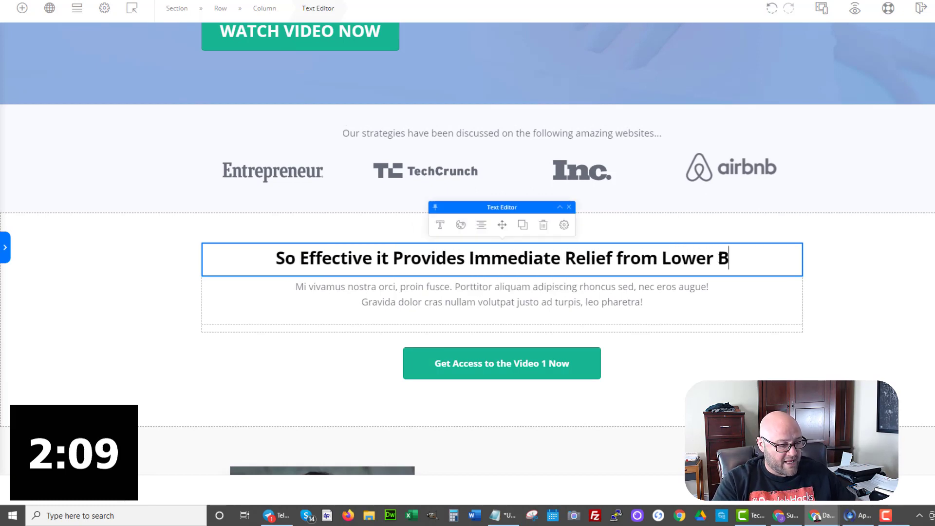
text(Pain to A)
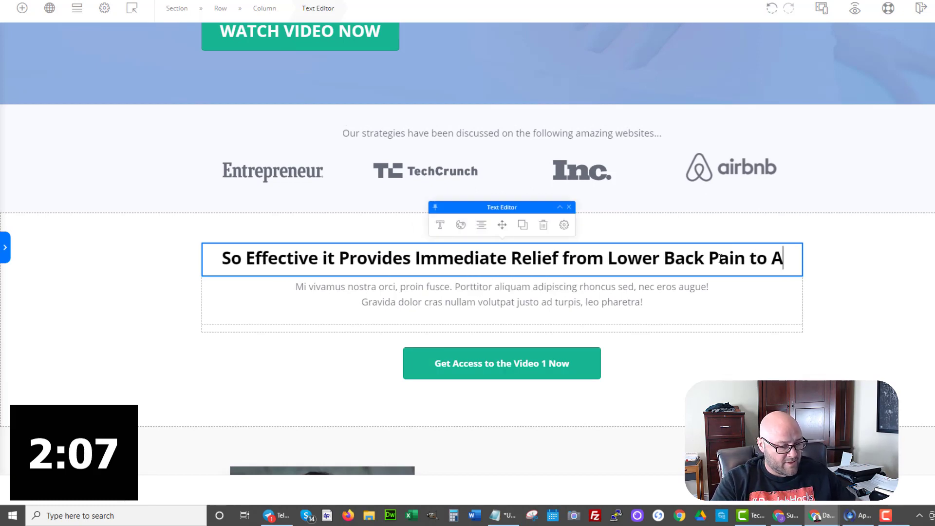
text(nyone Who trie)
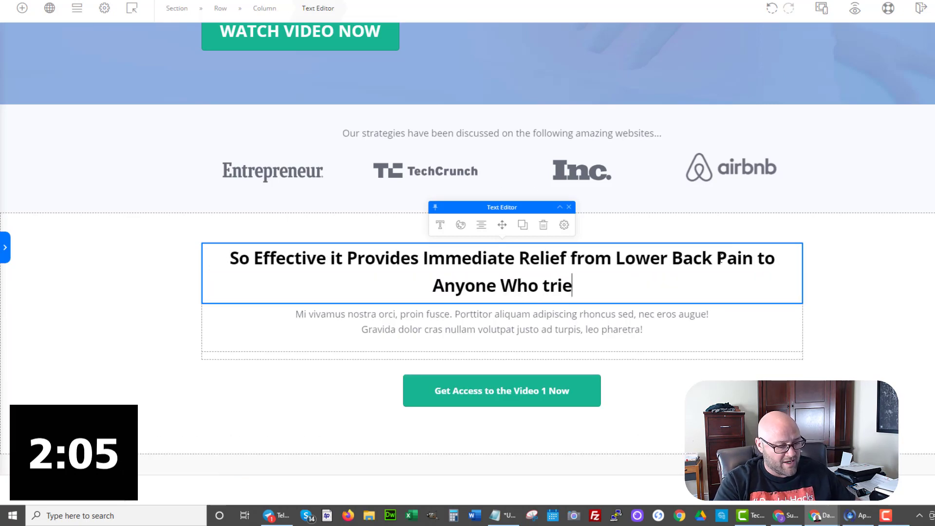
text(s it.)
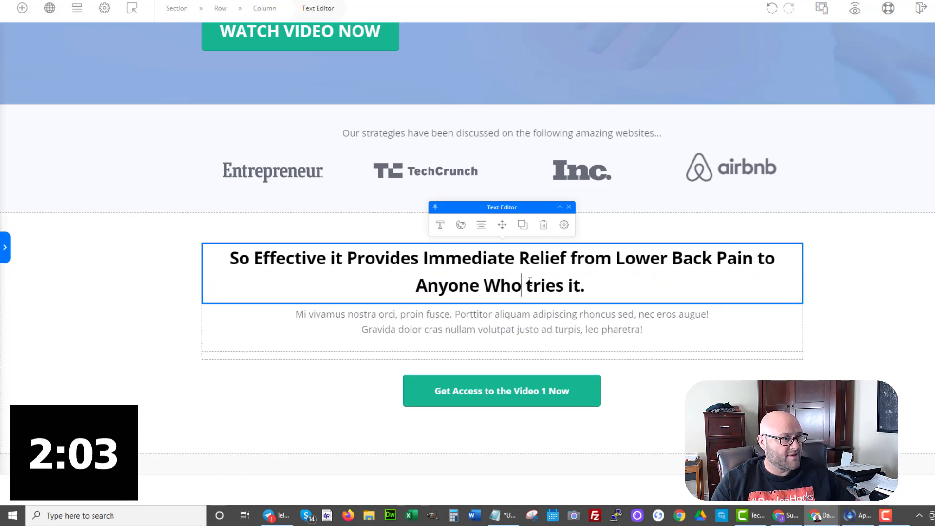
Capitalise 'Tries' at the end of the headline and select the placeholder body paragraph
drag(522, 285, 572, 285)
key(BackSpace)
text(TT)
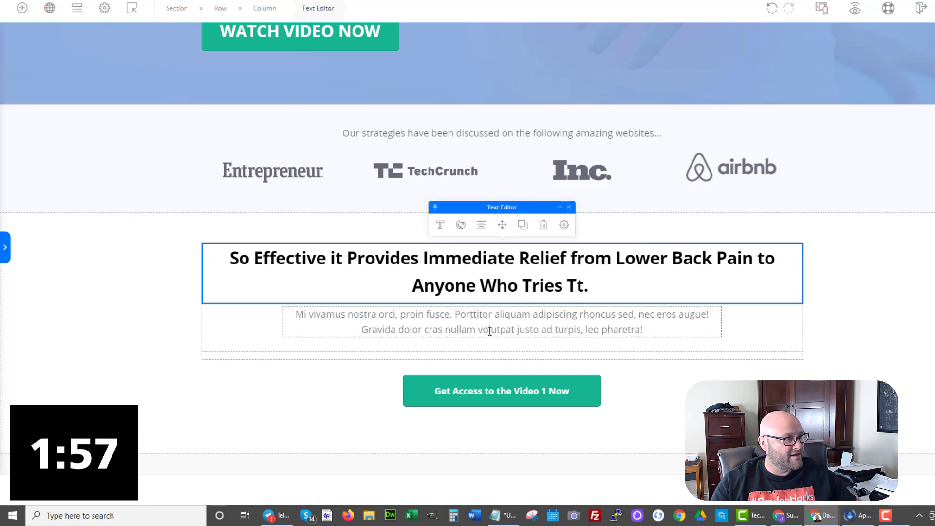
drag(300, 314, 642, 329)
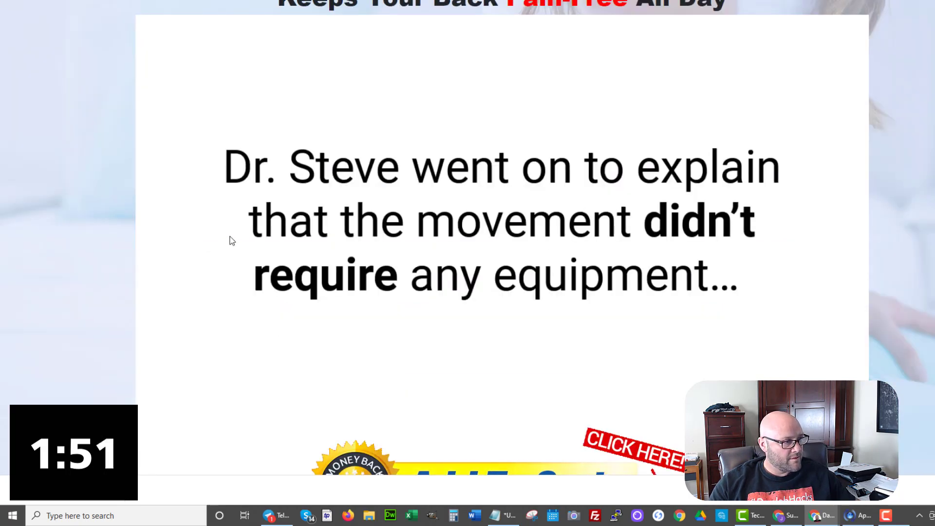
Pause the sales video on the 'comfort of my own home' slide
click(313, 236)
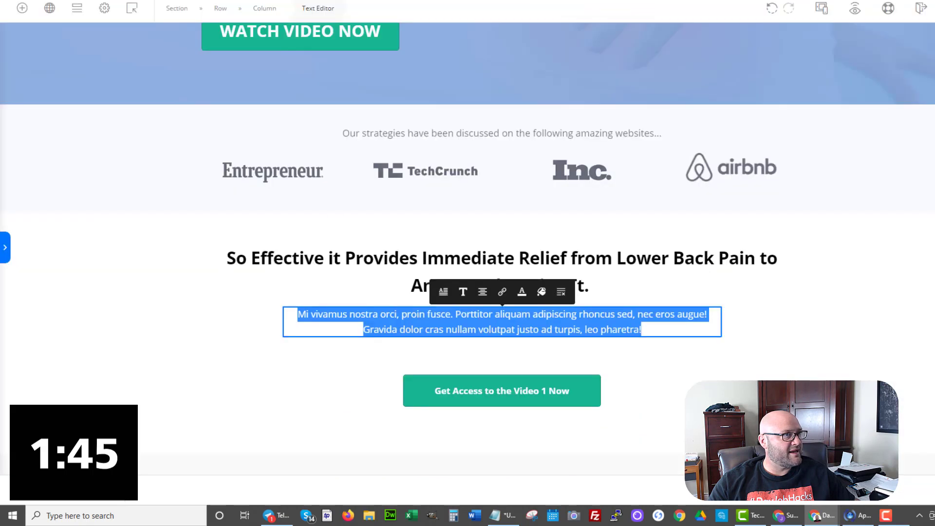
Type the subtext about a simple no-equipment movement that immediately relieves back pain
text(Learn a simple movement and stretches that don;t require any )
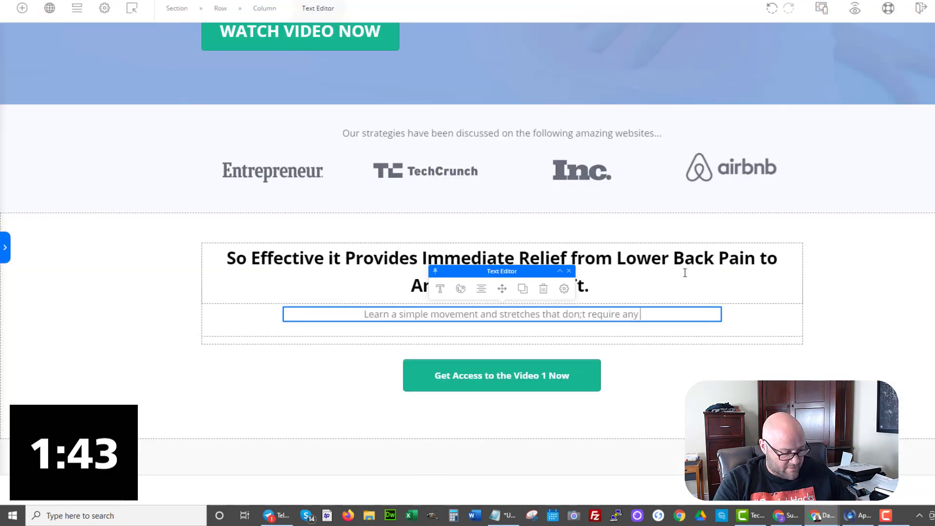
text(expensive)
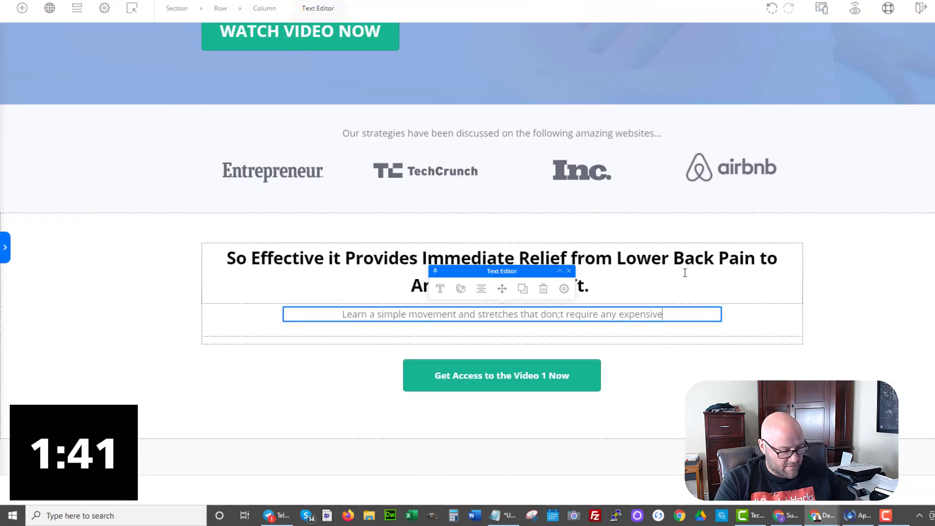
text( equipment.)
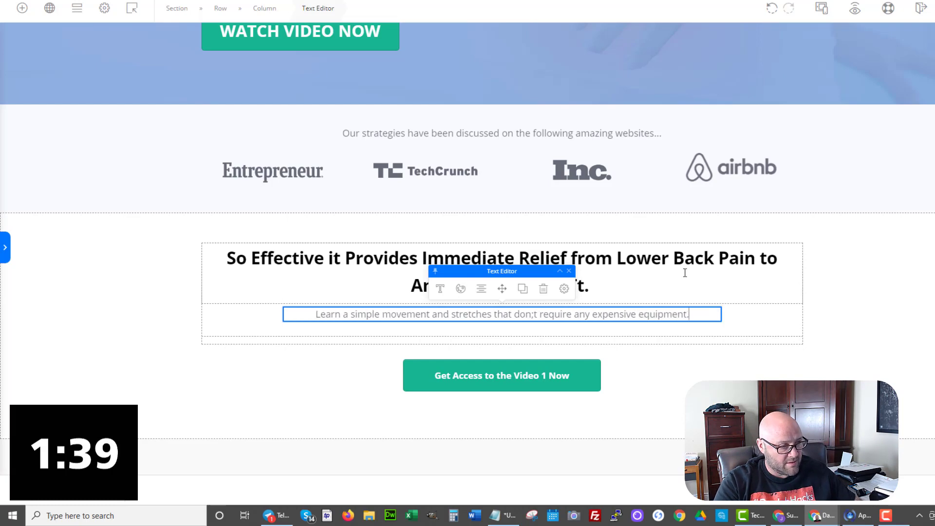
key(BackSpace)
key(BackSpace)
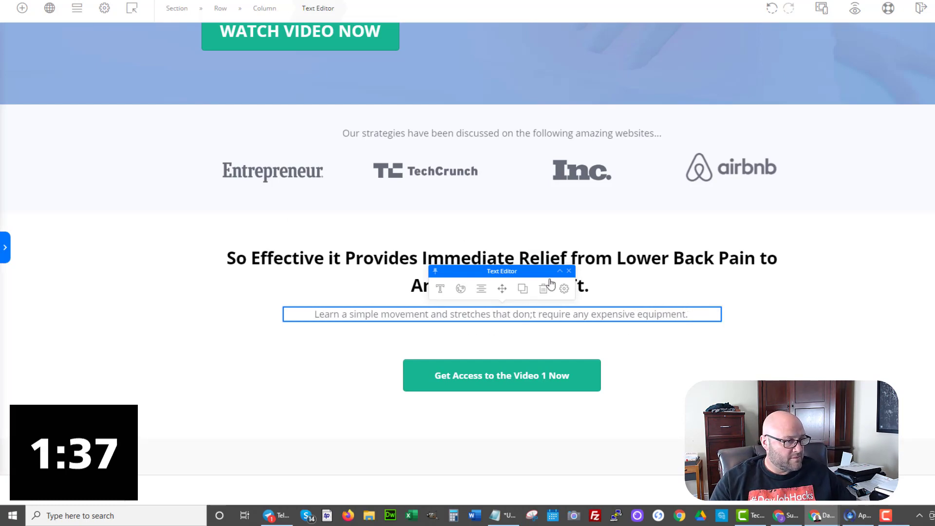
text(and )
text(immediatel)
text(y relie)
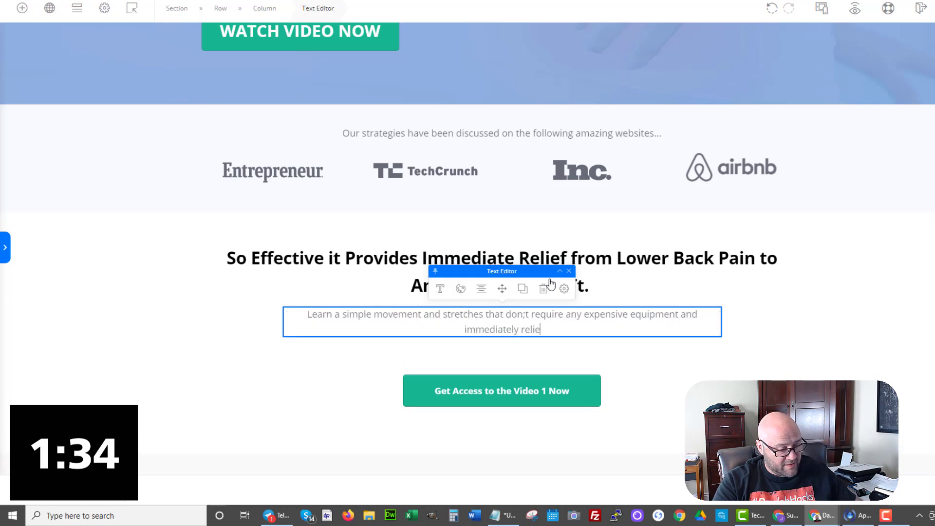
text(ves )
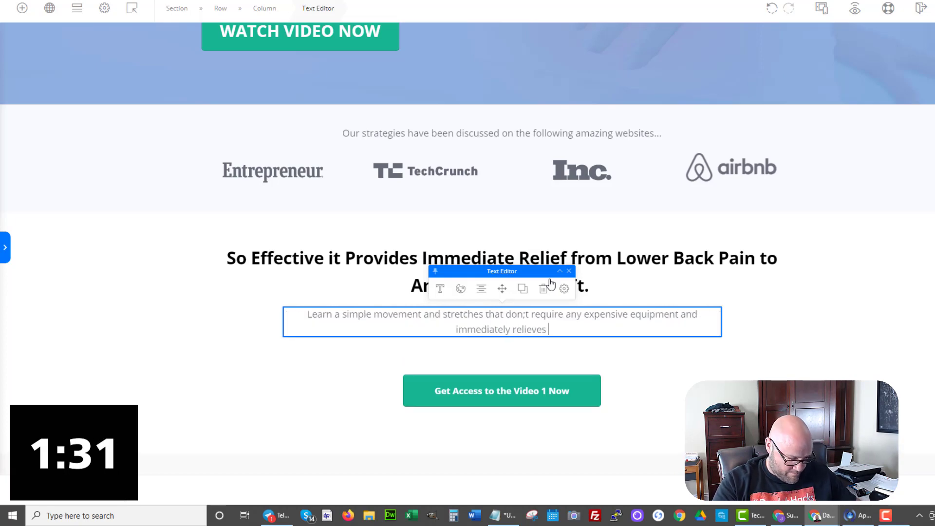
text(back pain.)
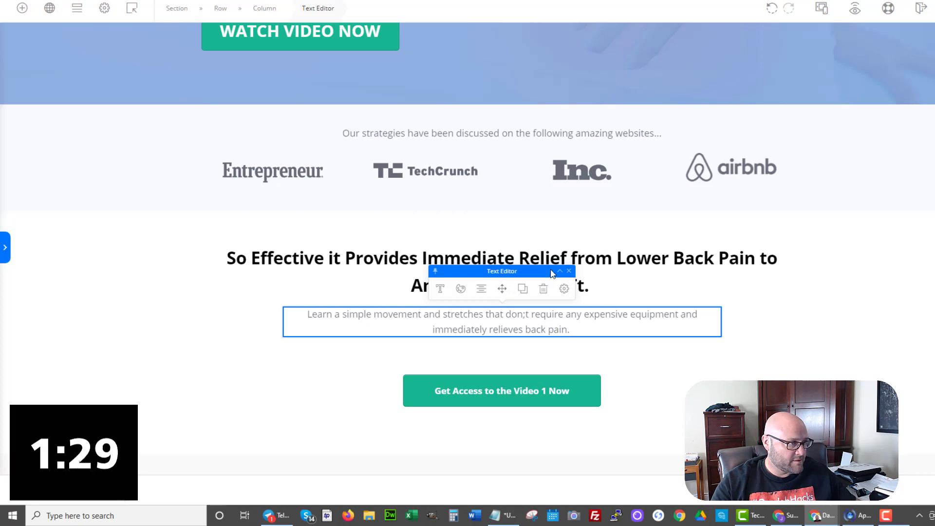
Fix 'don;t' to don't, insert 'can' after 'equipment and', and change 'relieves' to 'relieve'
click(528, 314)
key(BackSpace)
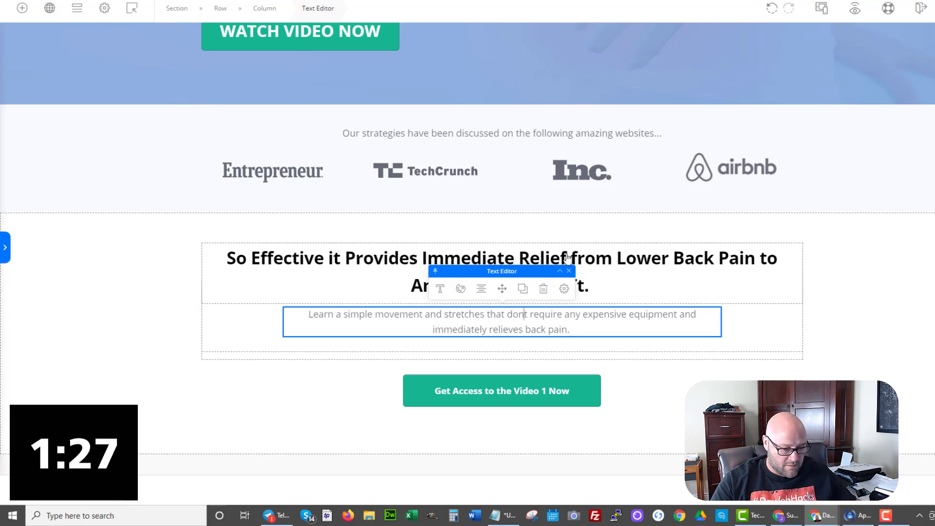
text(')
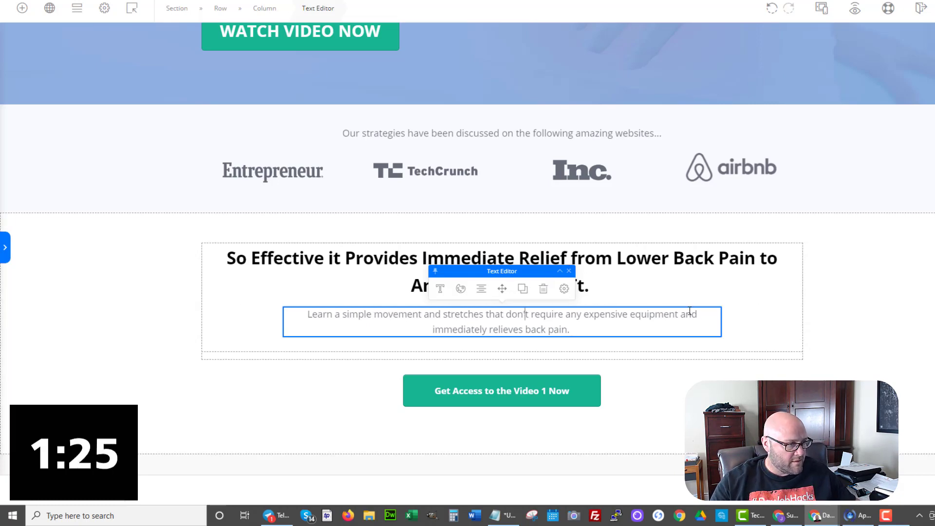
click(709, 315)
text(can)
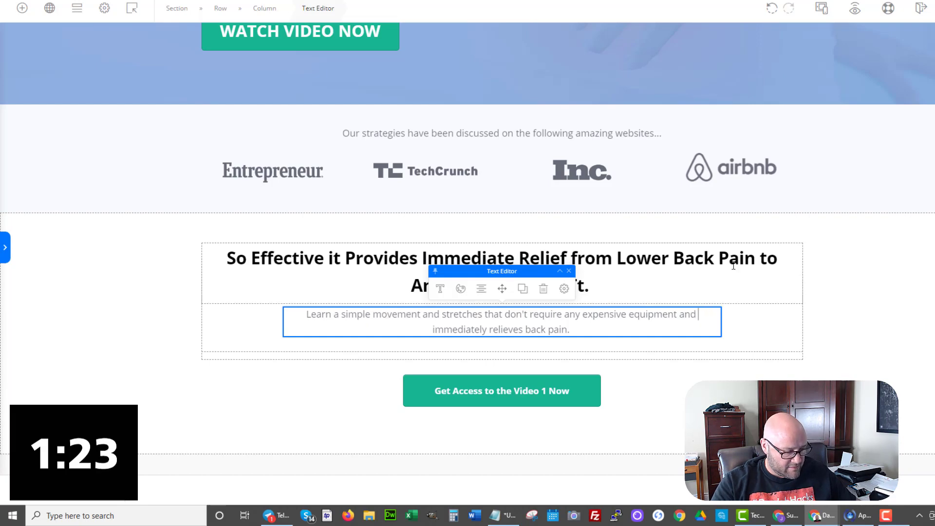
click(521, 329)
key(BackSpace)
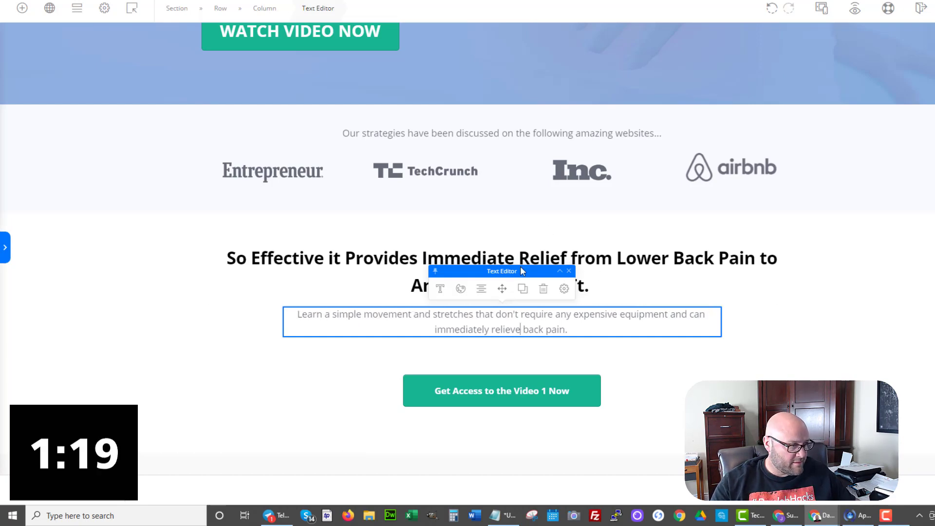
Replace the Get Access to the Video 1 Now button label with 'WATCH THE 5 MINUTE VIDEO NOW'
scroll(456, 374, down, 3)
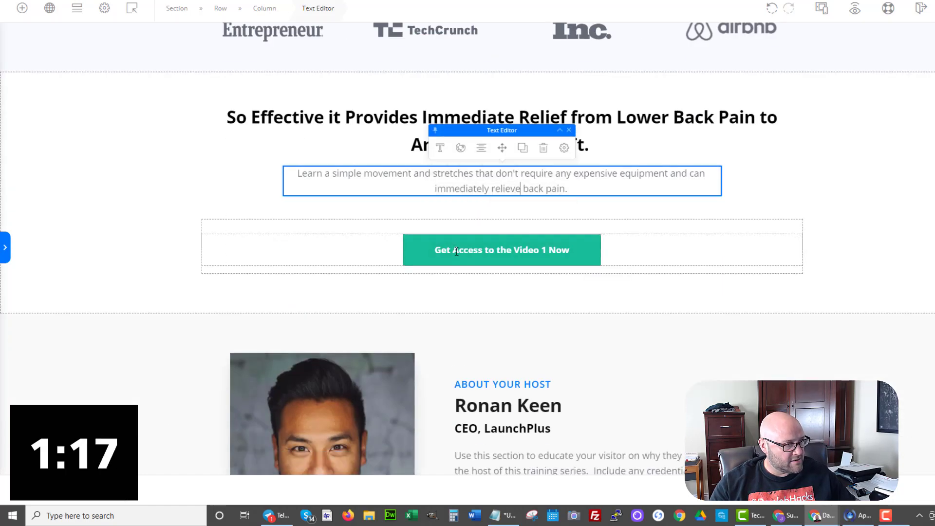
click(453, 254)
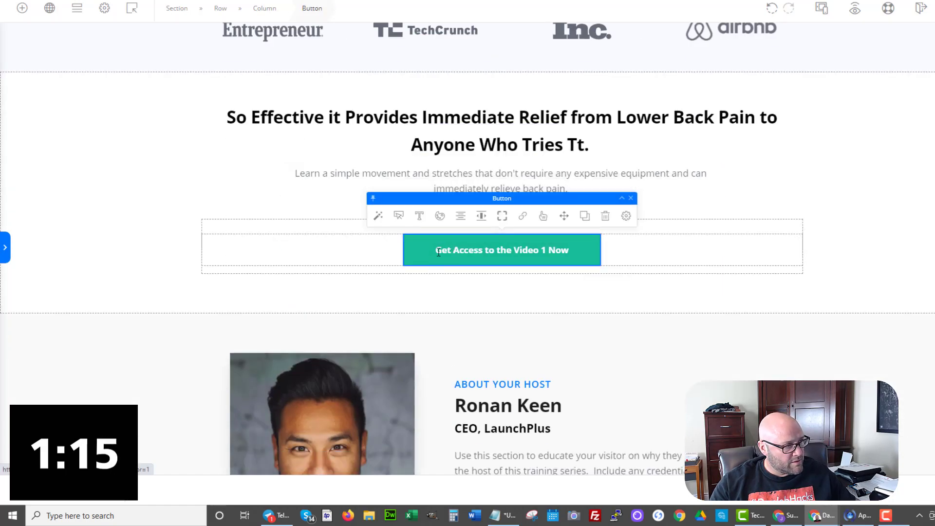
drag(438, 252, 570, 254)
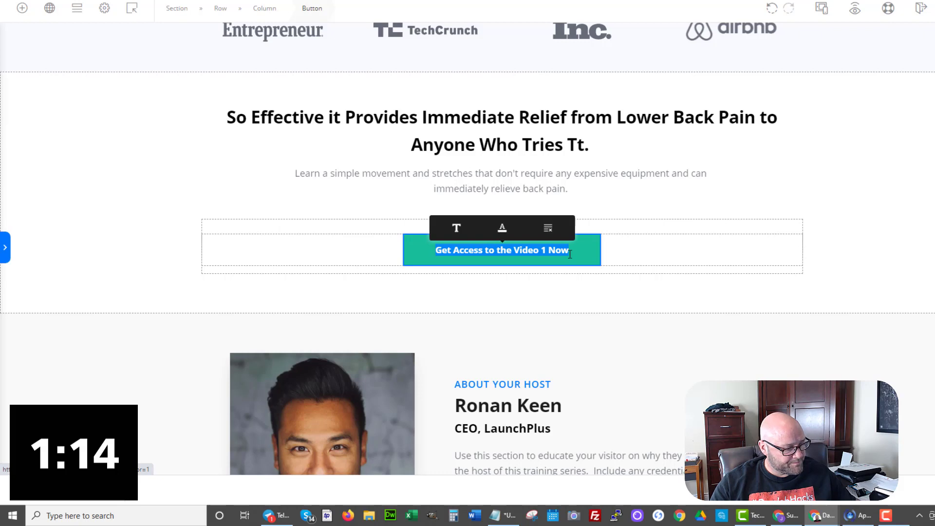
text(WATCH THE 5 MINUTE VIDEO NOW)
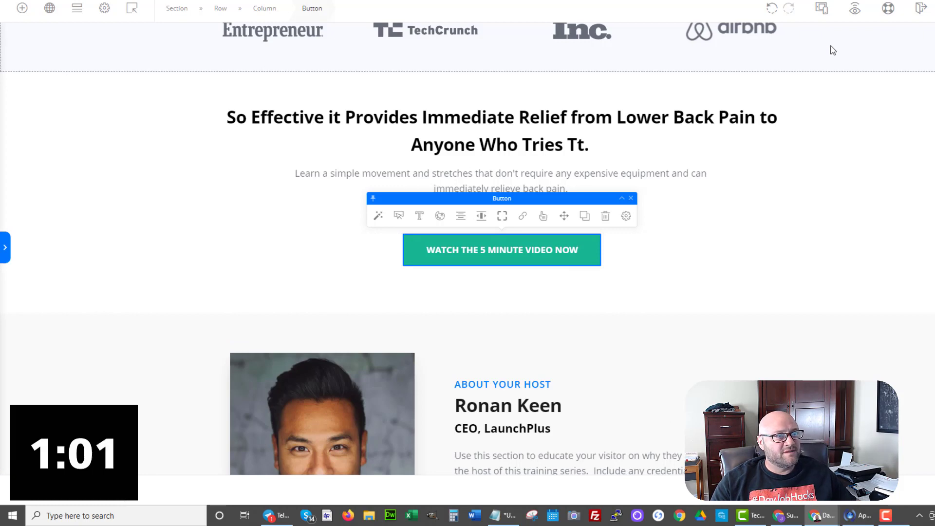
Preview the squeeze page, open the opt-in popup from the video thumbnail and submit a test e-mail
click(855, 15)
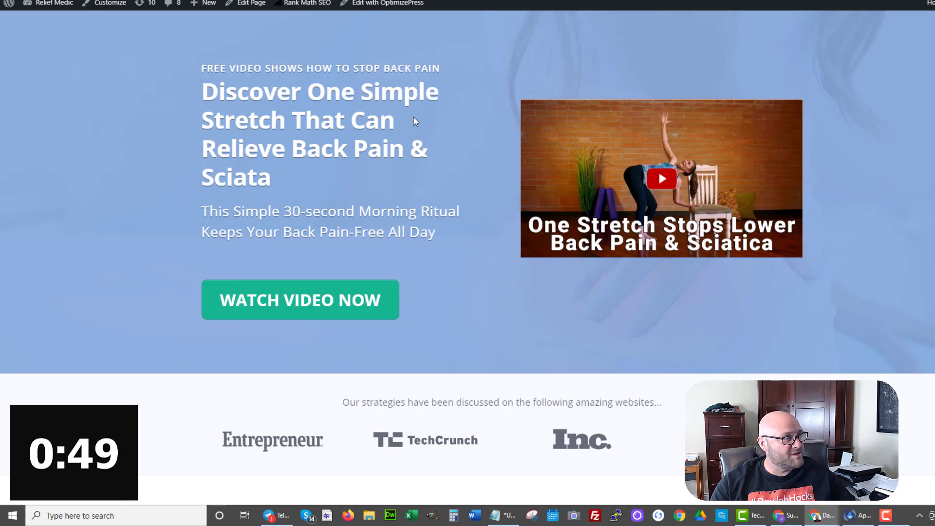
click(661, 179)
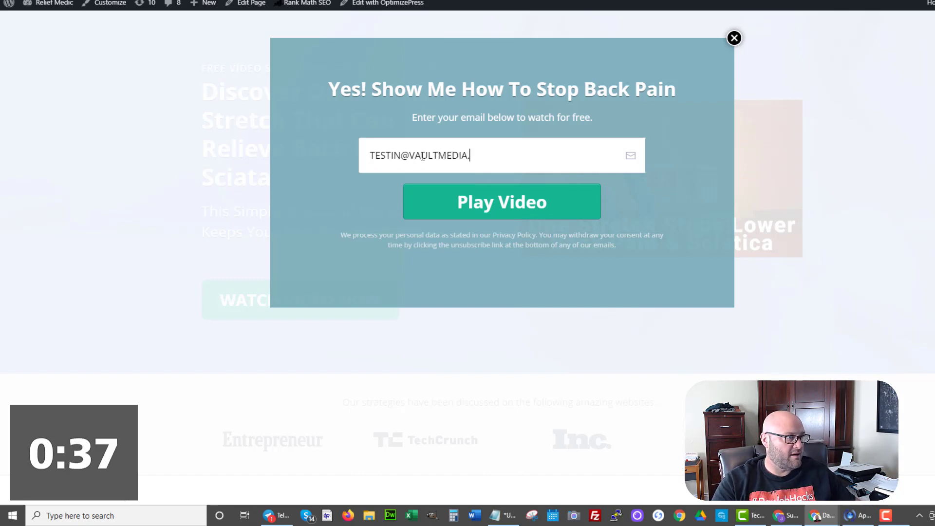
click(496, 207)
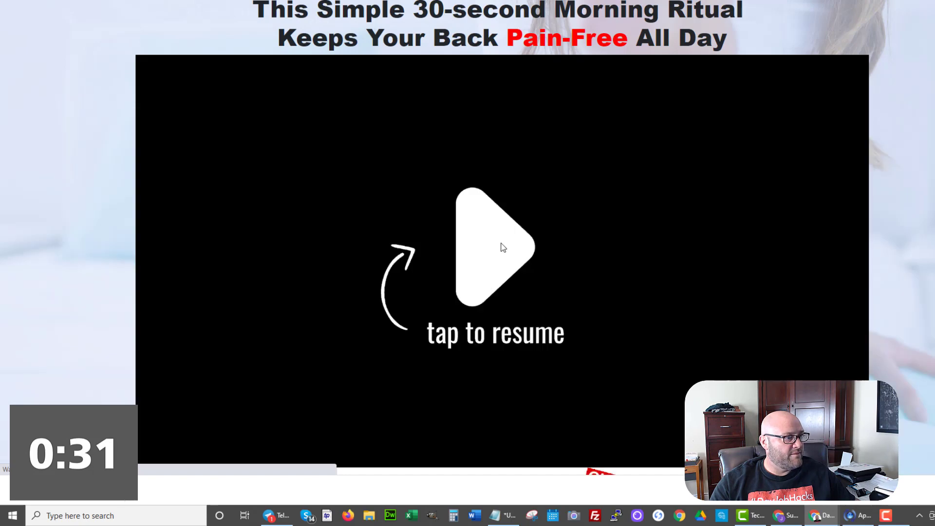
Resume the back-pain sales video and check the Add To Cart button below it
click(503, 247)
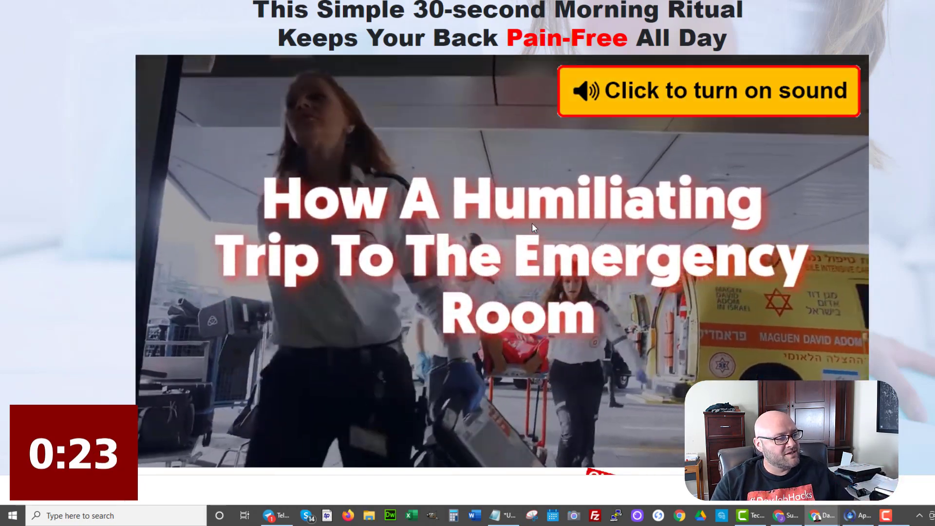
scroll(495, 224, down, 3)
scroll(489, 234, up, 3)
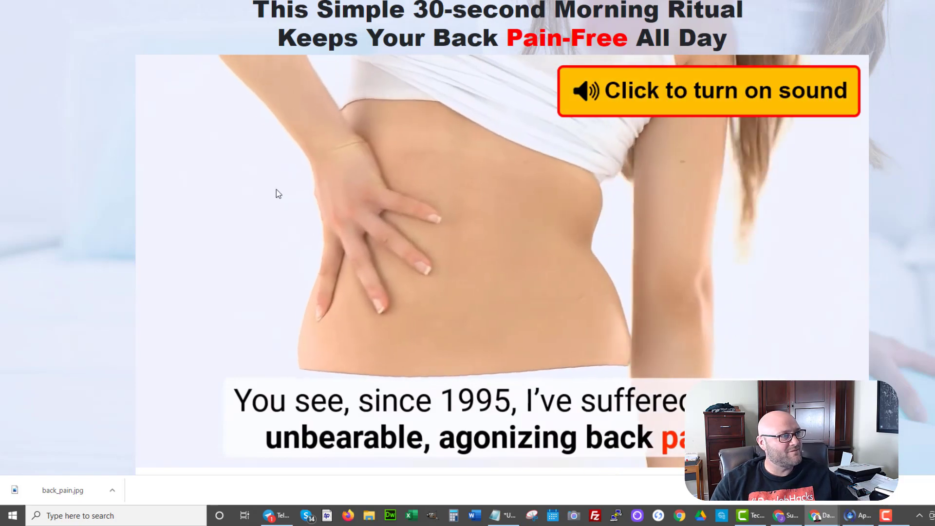
scroll(335, 146, down, 2)
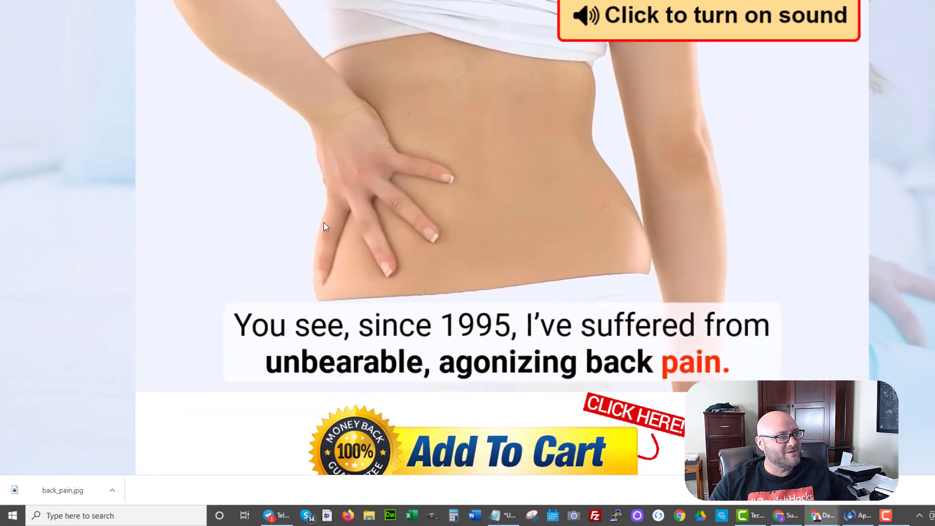
scroll(323, 223, up, 2)
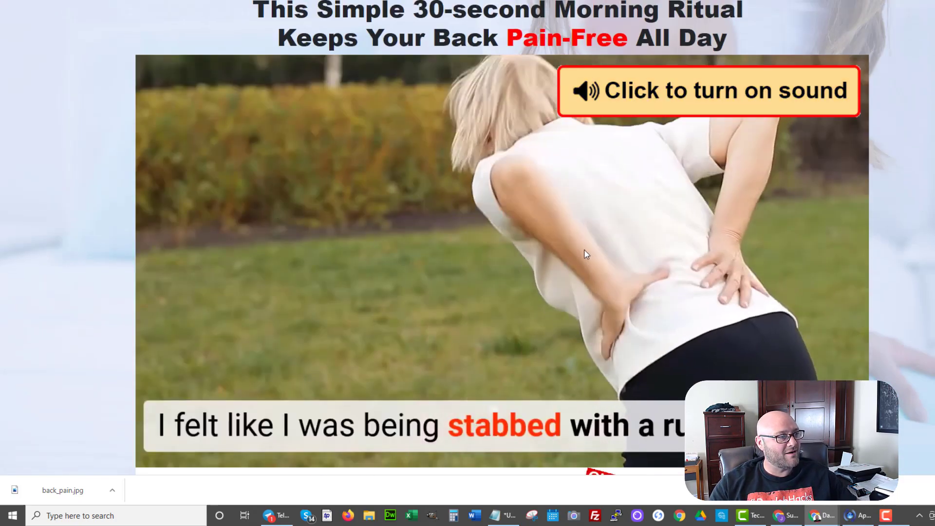